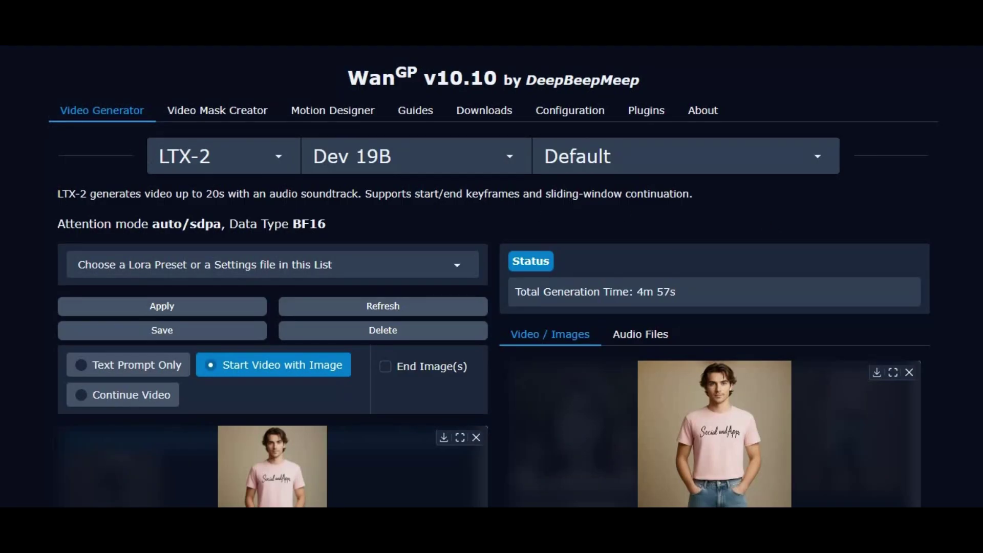
Load the second gallery video and play the woman's clip, pausing at 0:03.
scroll(235, 204, "down", 3)
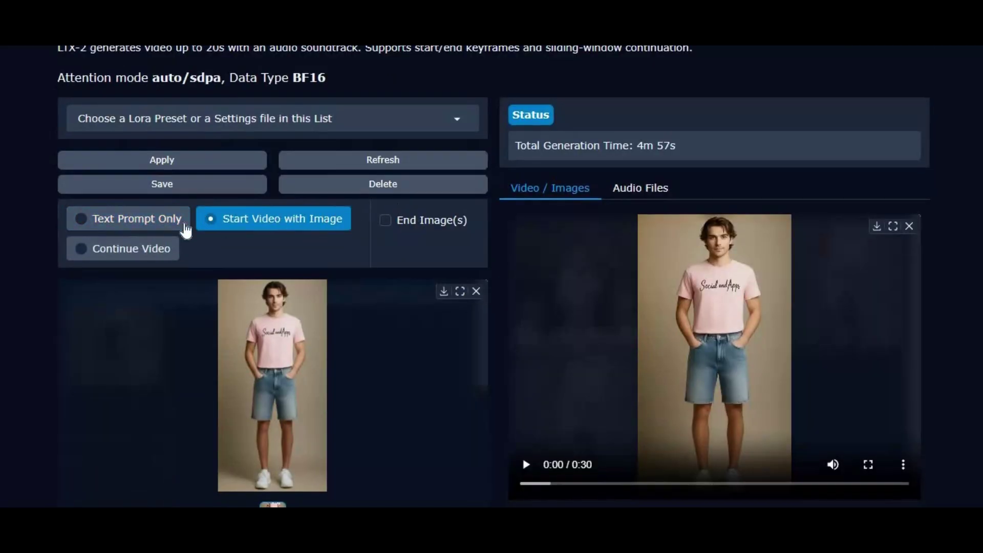
scroll(417, 255, "down", 2)
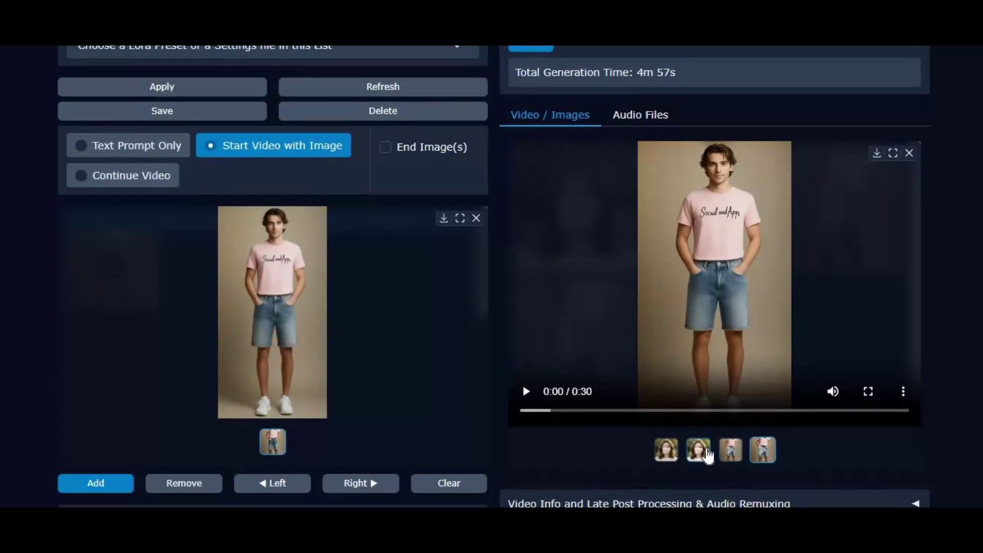
left_click(699, 450)
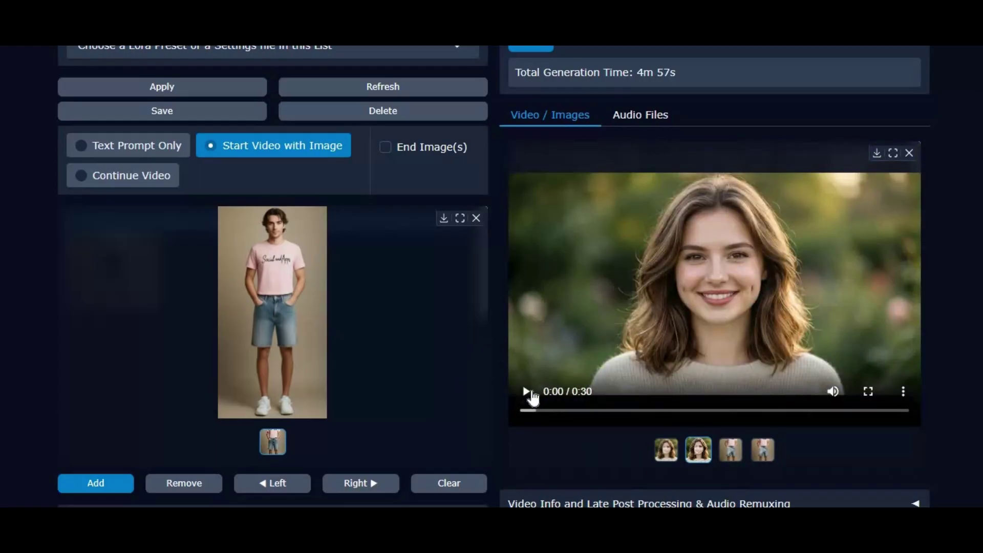
left_click(527, 395)
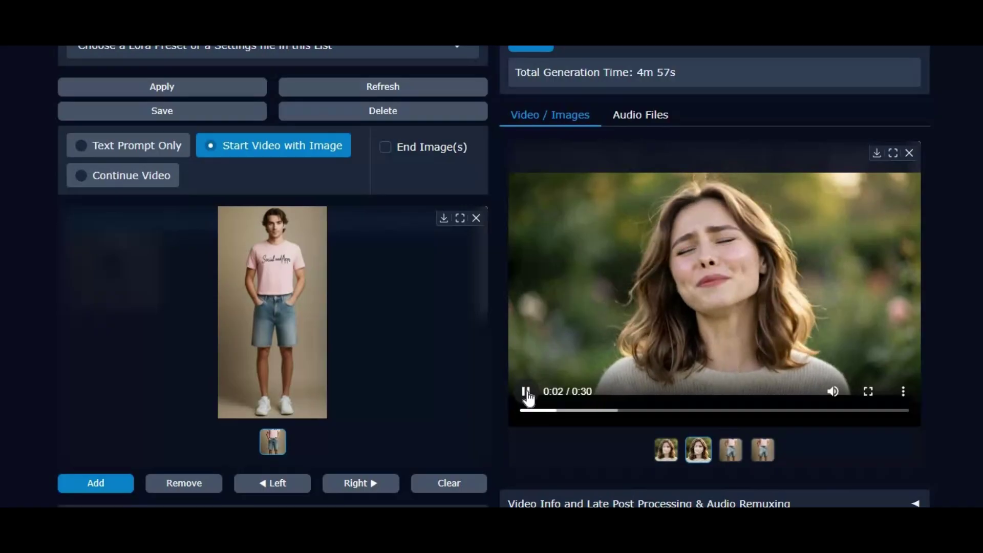
left_click(526, 392)
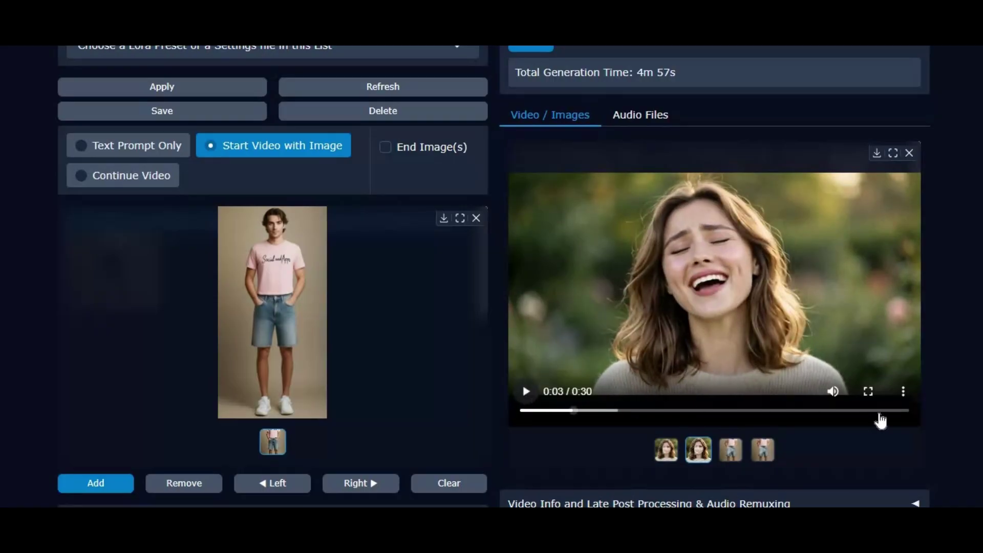
Scroll through the video's generation settings, then switch to the Wan2GP repository page.
scroll(773, 361, "down", 1)
scroll(773, 361, "down", 10)
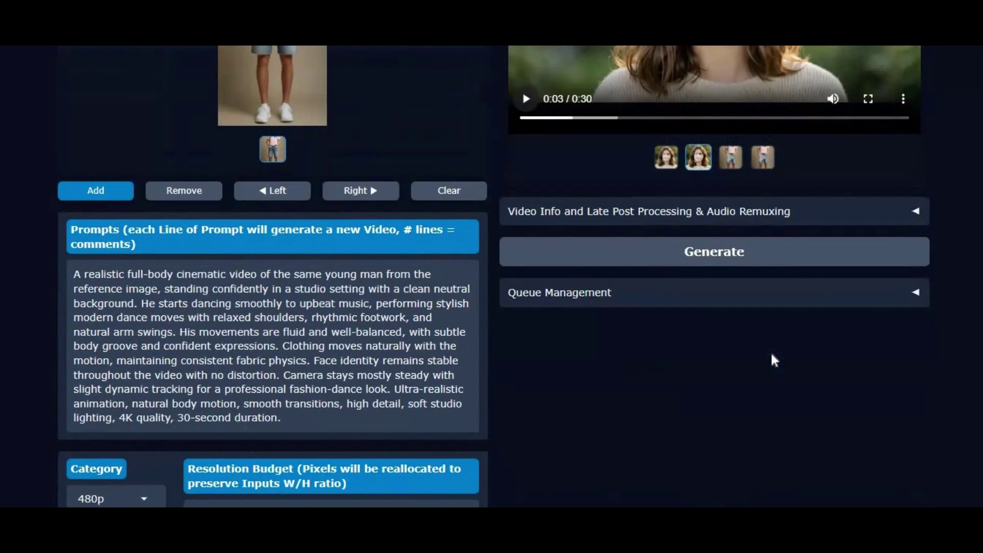
scroll(775, 360, "down", 4)
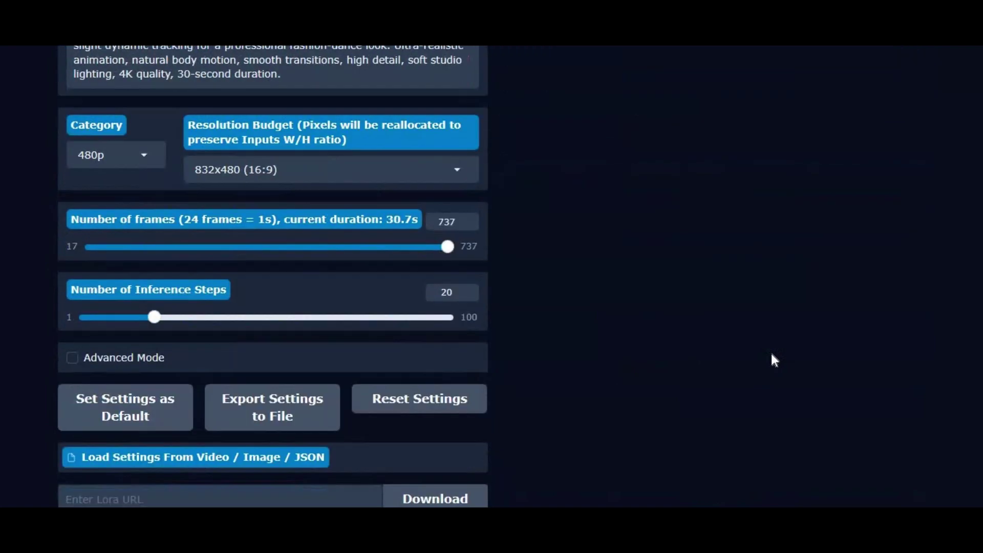
scroll(772, 355, "up", 15)
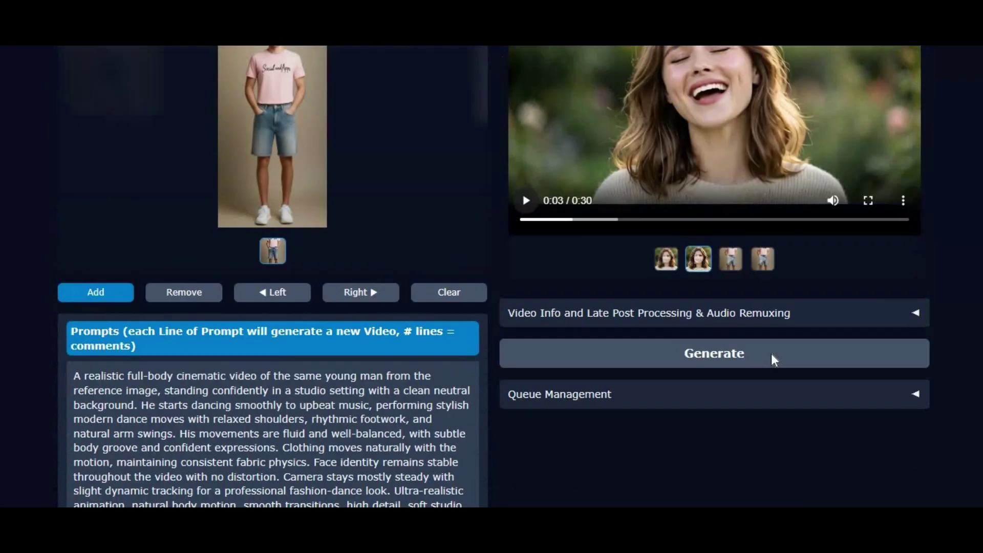
scroll(772, 355, "up", 1)
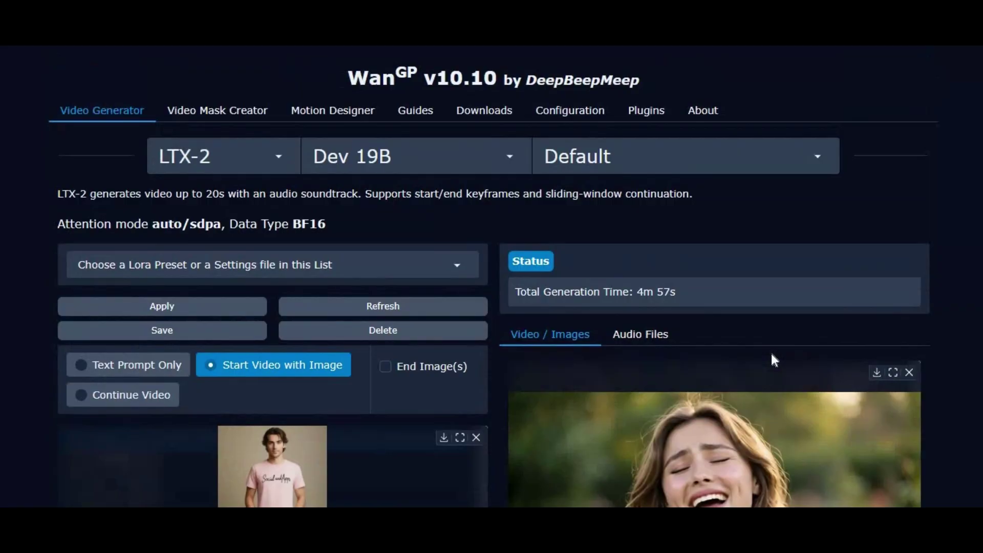
scroll(772, 354, "down", 3)
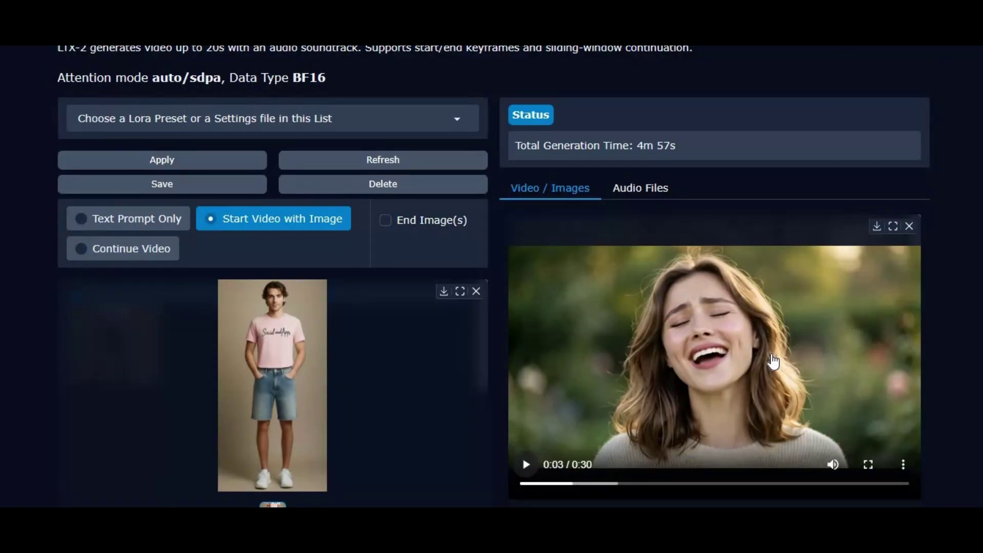
scroll(774, 363, "down", 2)
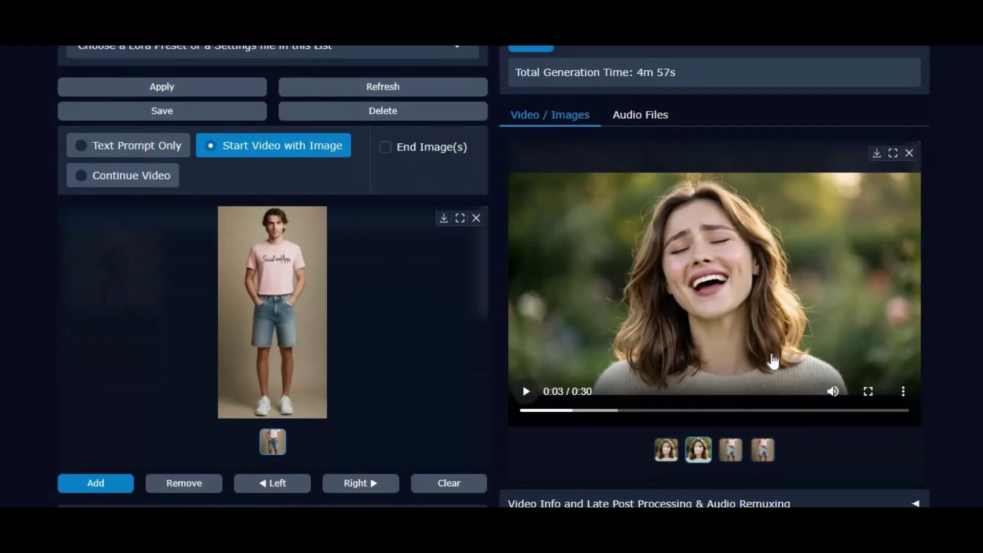
left_click(200, 61)
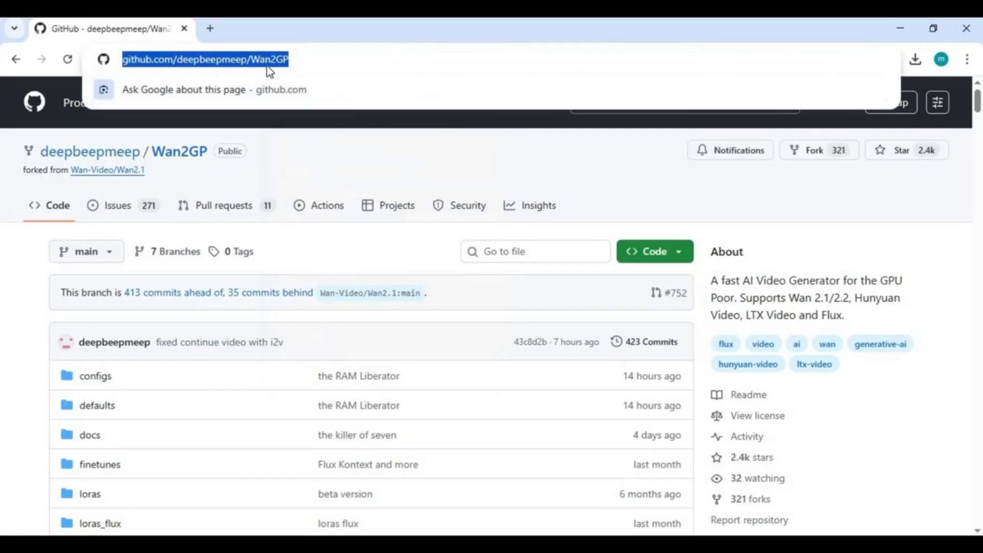
Scroll the Wan2GP README down to the Quick Start git clone, conda and pip commands.
left_click(946, 398)
scroll(807, 342, "down", 15)
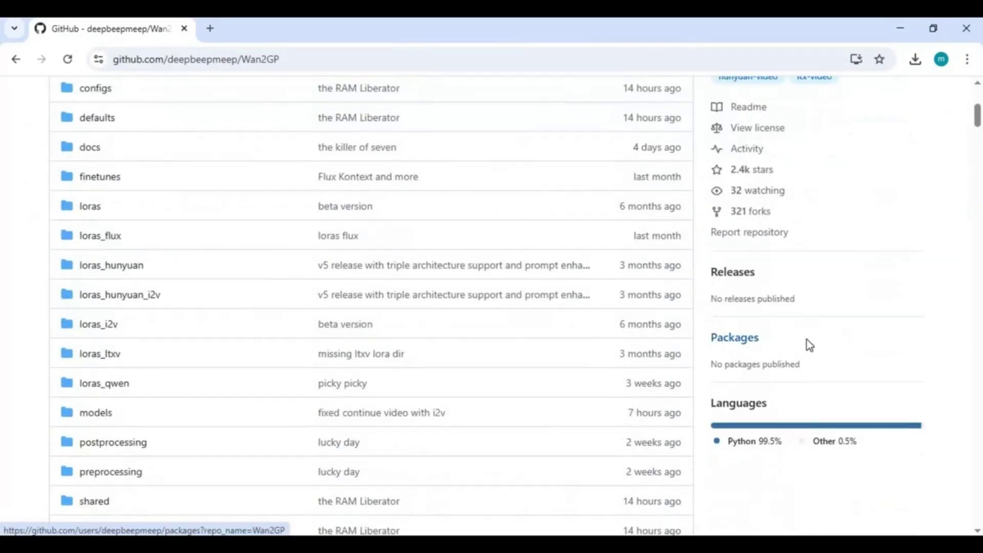
scroll(806, 340, "down", 20)
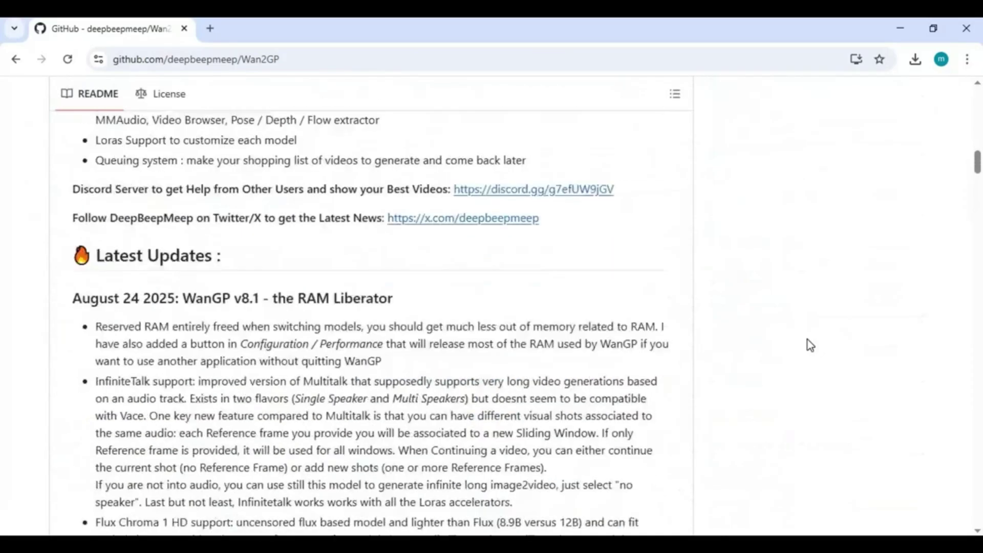
scroll(810, 344, "down", 20)
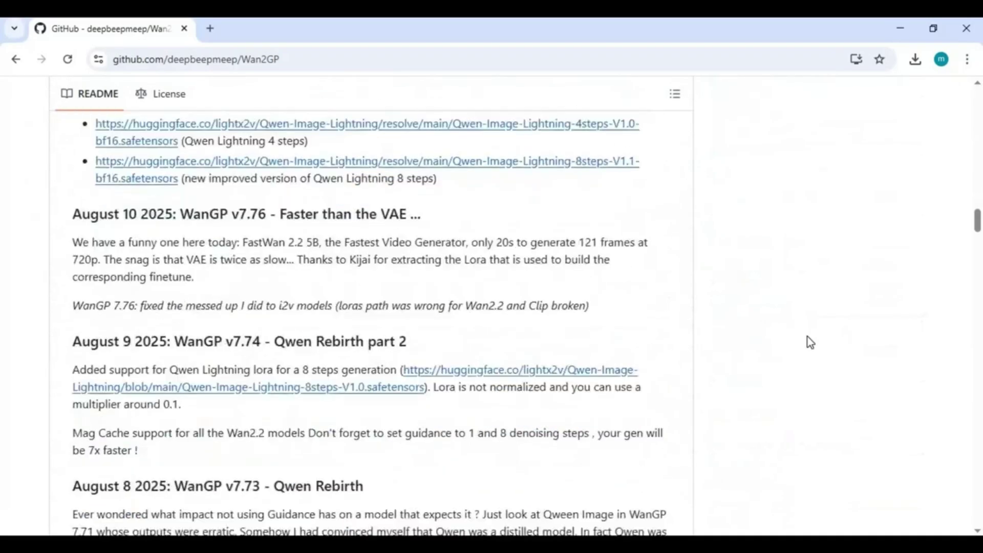
scroll(812, 343, "down", 20)
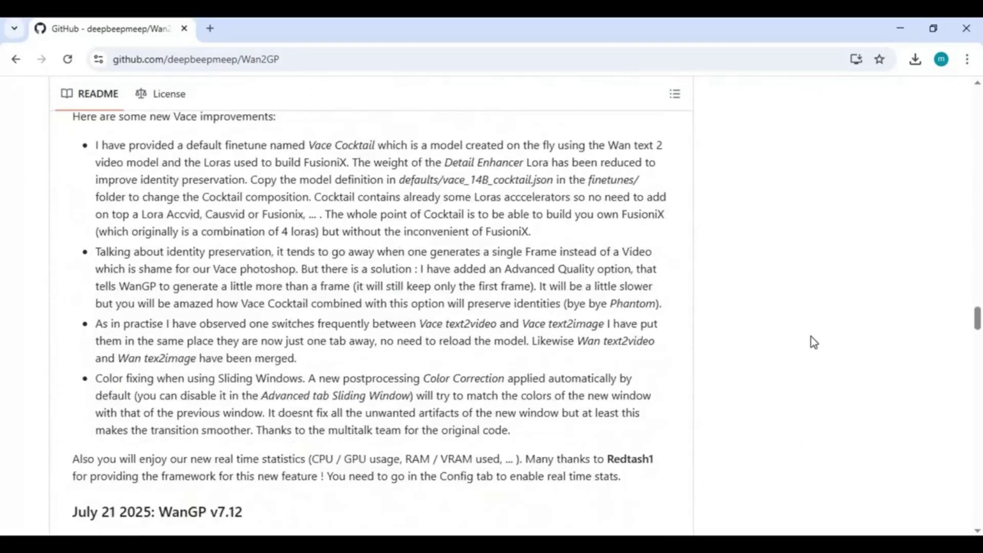
scroll(813, 342, "down", 20)
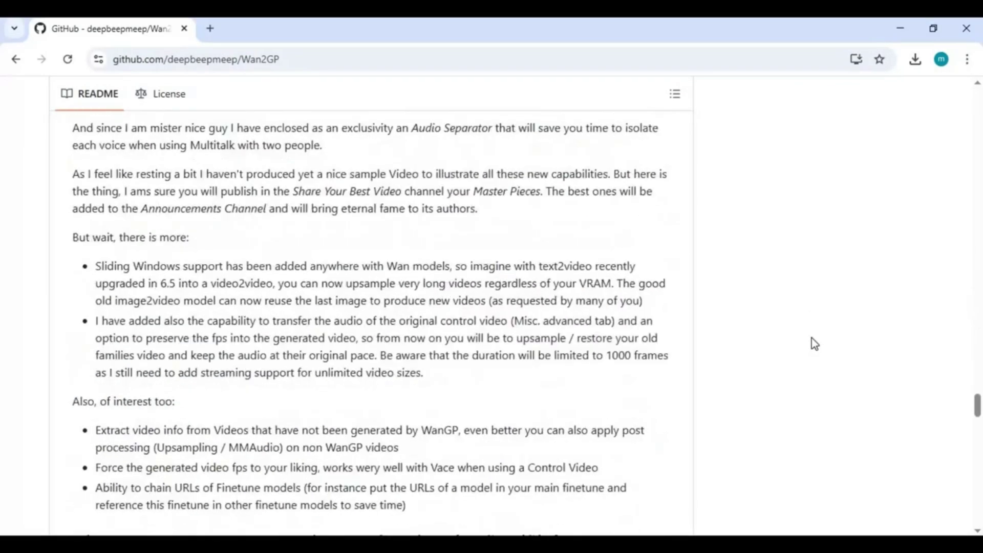
scroll(815, 343, "down", 3)
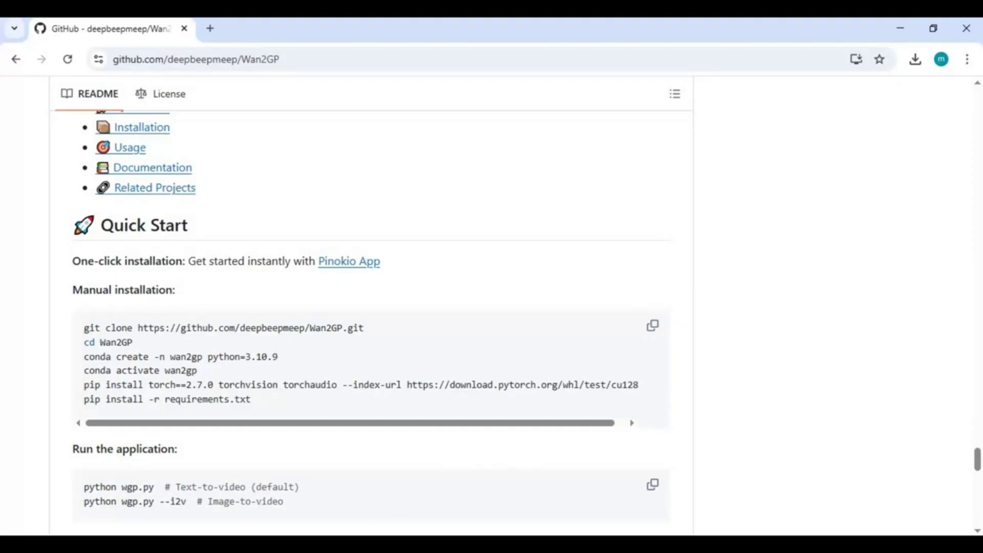
Launch cmd from the address bar of the empty D:\WAN folder.
left_click(296, 482)
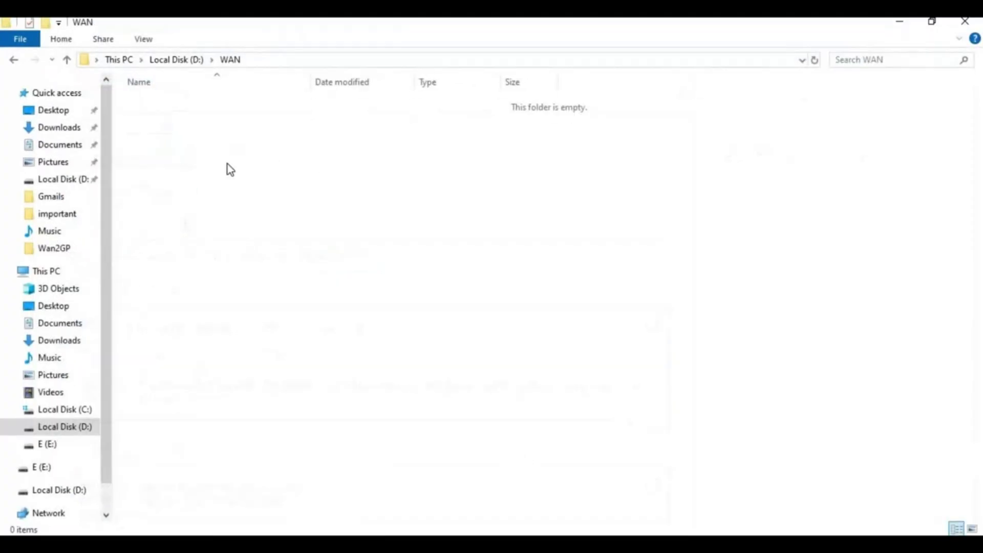
left_click(297, 61)
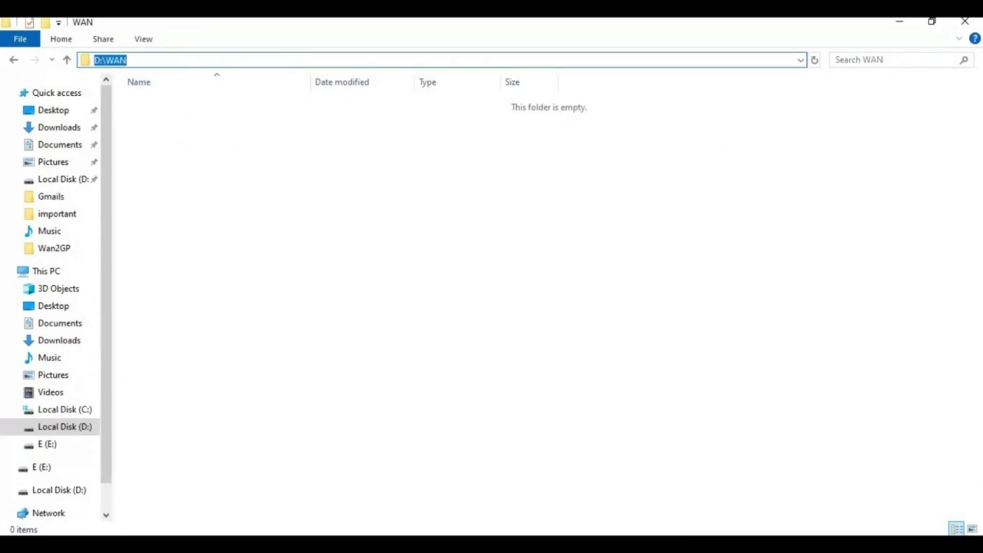
type("cmd")
key("Return")
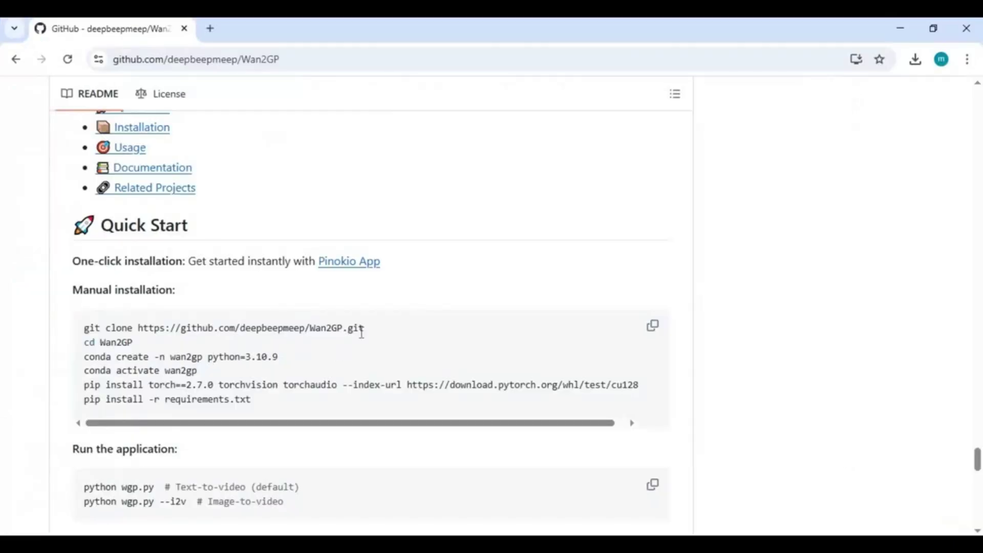
Copy the README's git clone command and run it in Command Prompt to download Wan2GP.
left_click_drag(366, 330, 78, 328)
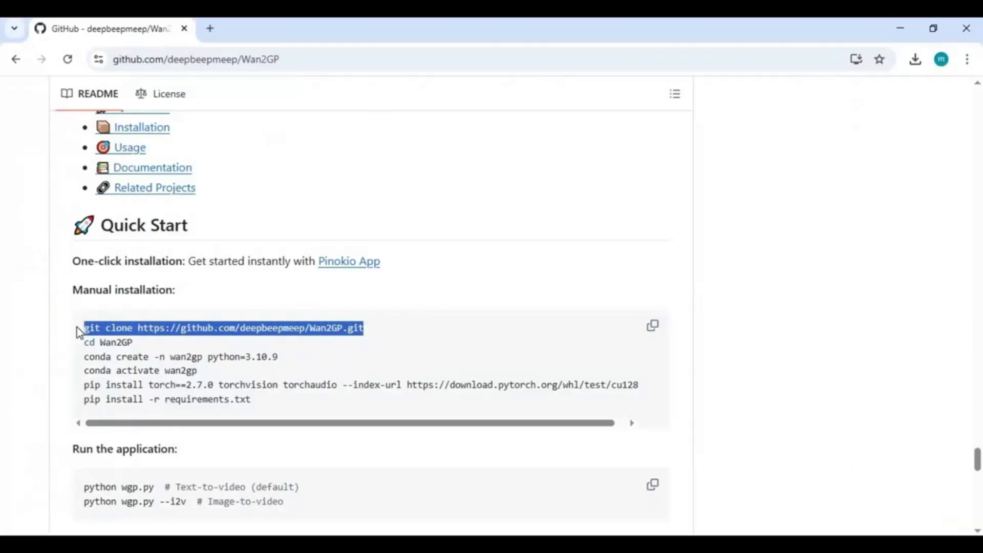
right_click(126, 331)
left_click(149, 343)
key("alt+Tab")
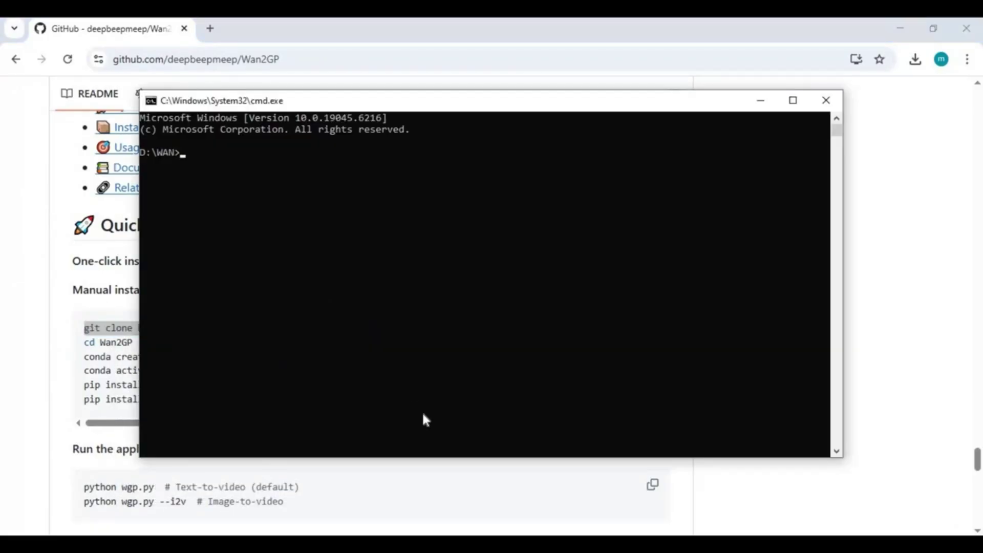
key("ctrl+v")
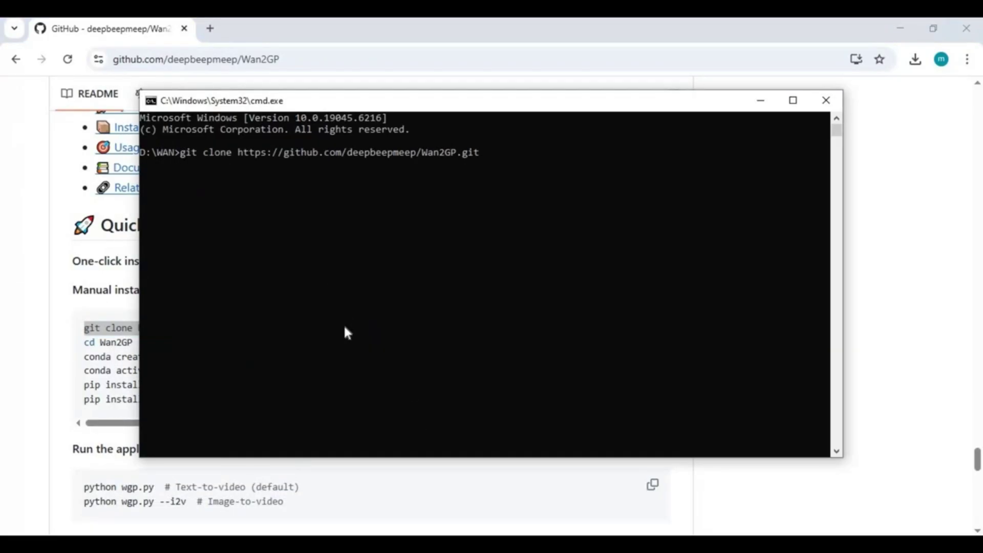
key("Return")
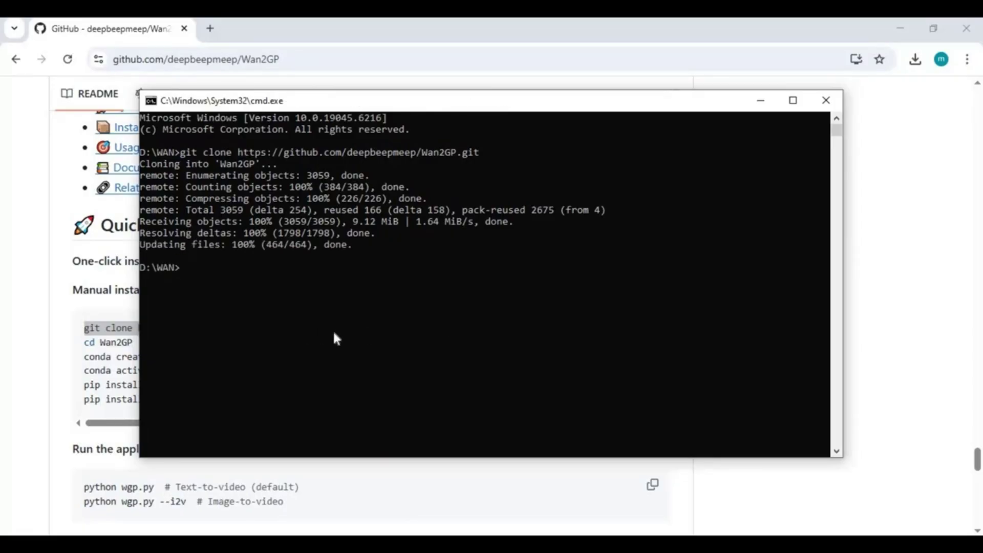
Copy 'cd Wan2GP' from the README and run it to enter the Wan2GP folder.
left_click_drag(140, 341, 84, 342)
right_click(101, 342)
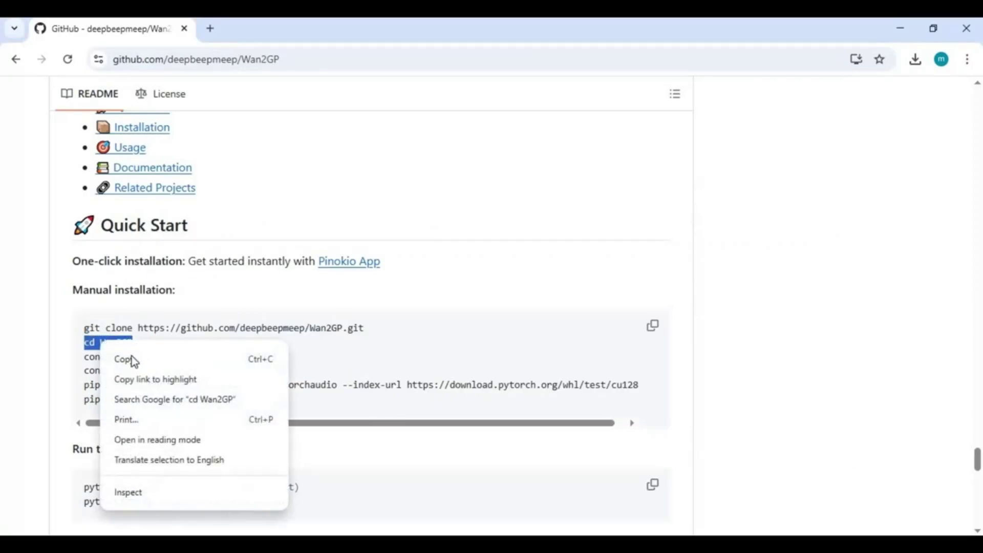
left_click(131, 359)
key("alt+Tab")
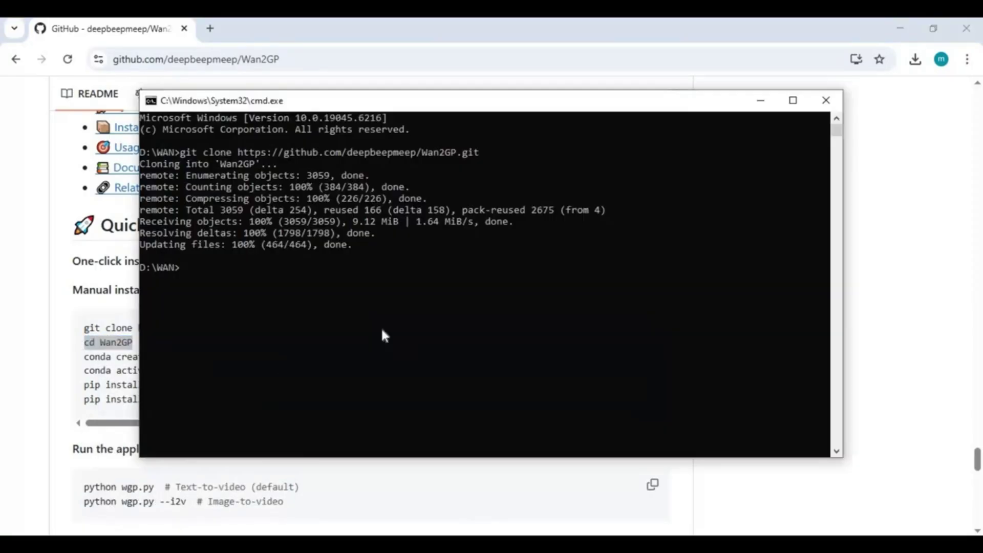
key("ctrl+v")
key("Return")
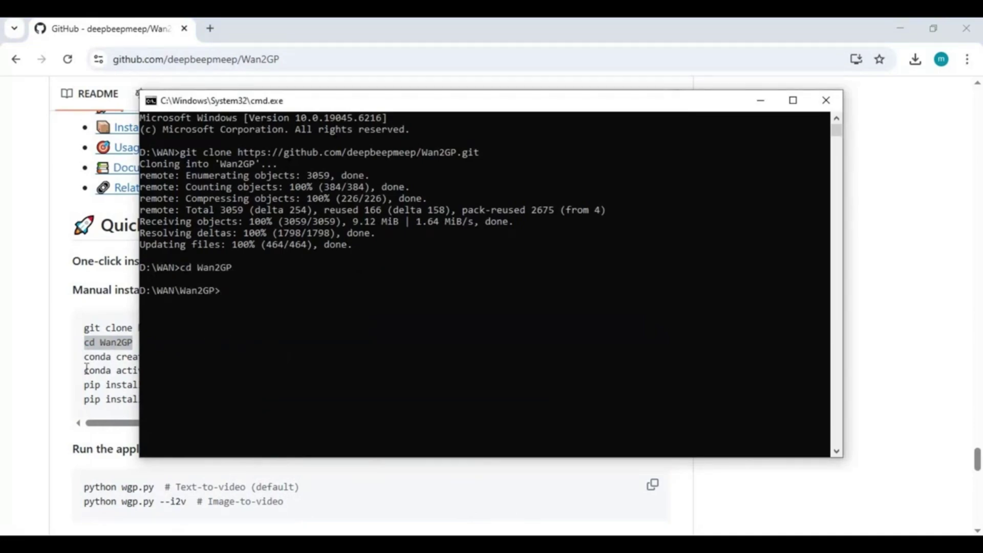
left_click(118, 367)
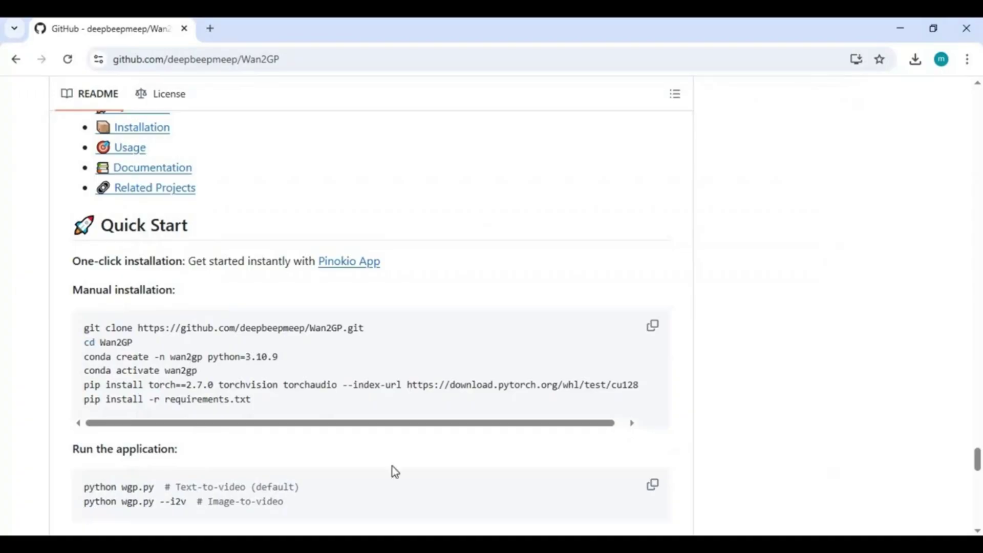
Run 'py -3.10 -m venv venv' and 'venv\scripts\activate', then type 'pip install --upgrade setuptools'.
key("alt+Tab")
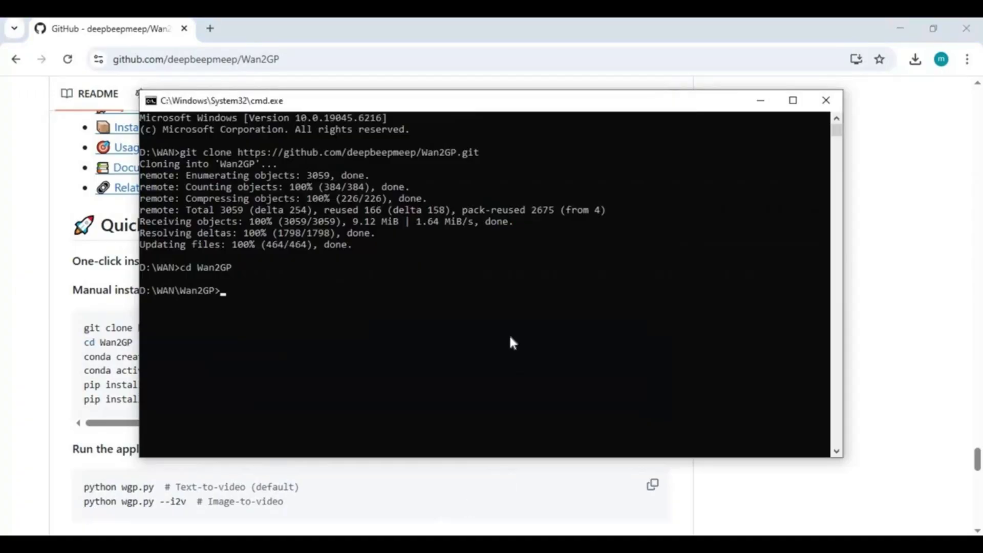
type("py -3.10 -m venv venv")
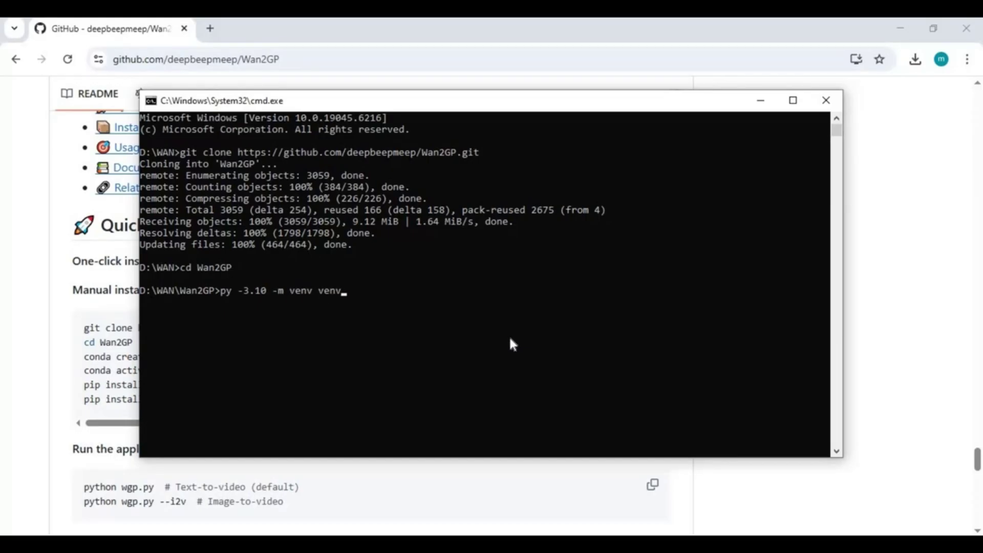
key("Return")
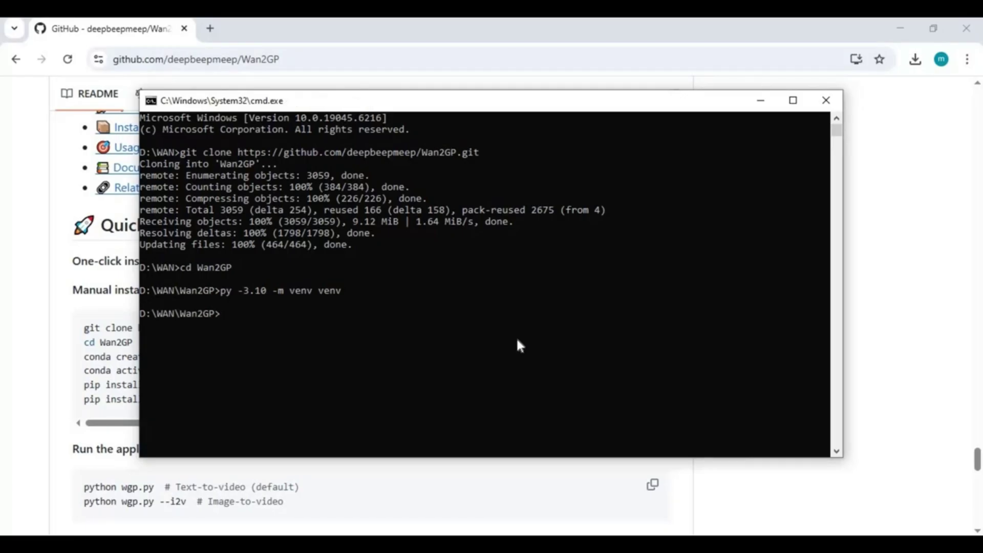
type("venv\\scripts\\activate")
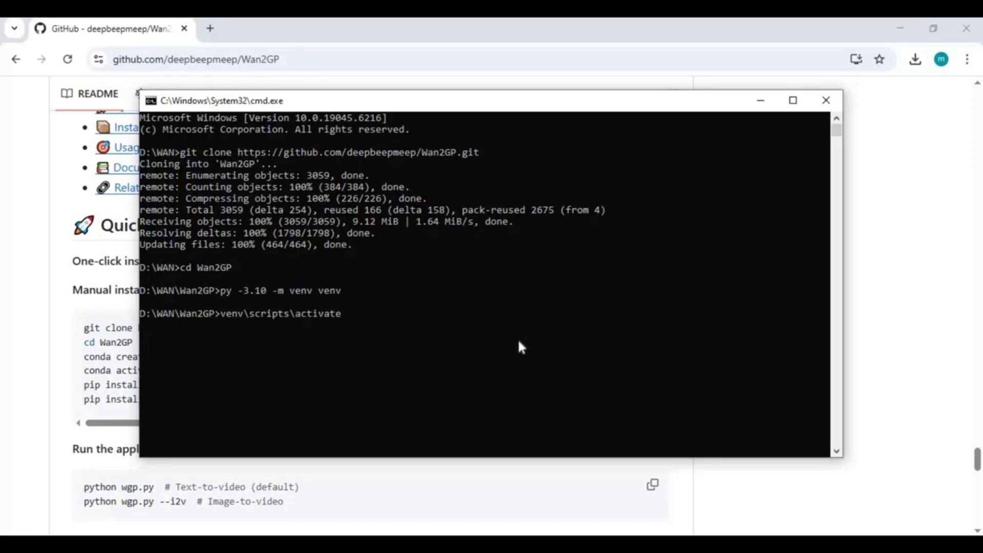
key("Return")
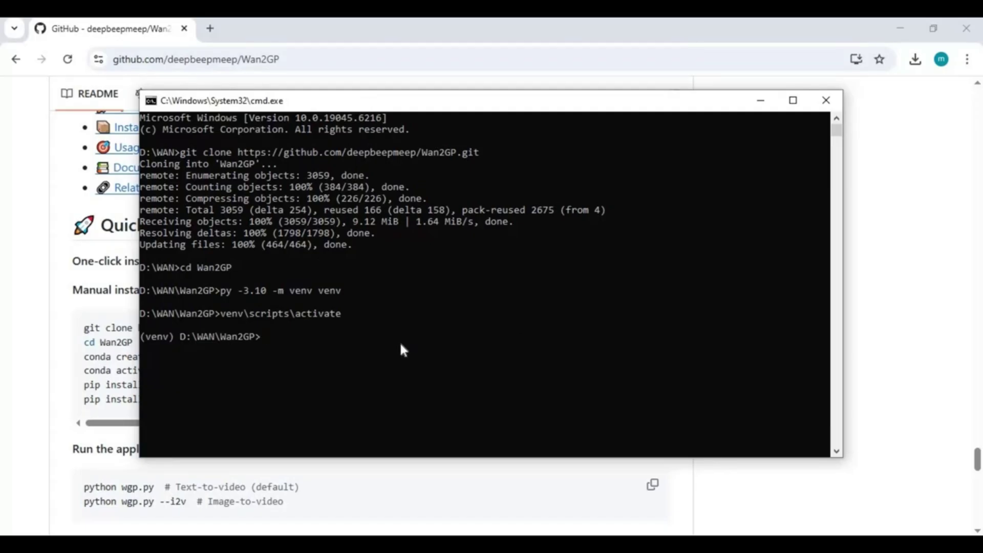
type("pip install --upgrade setup")
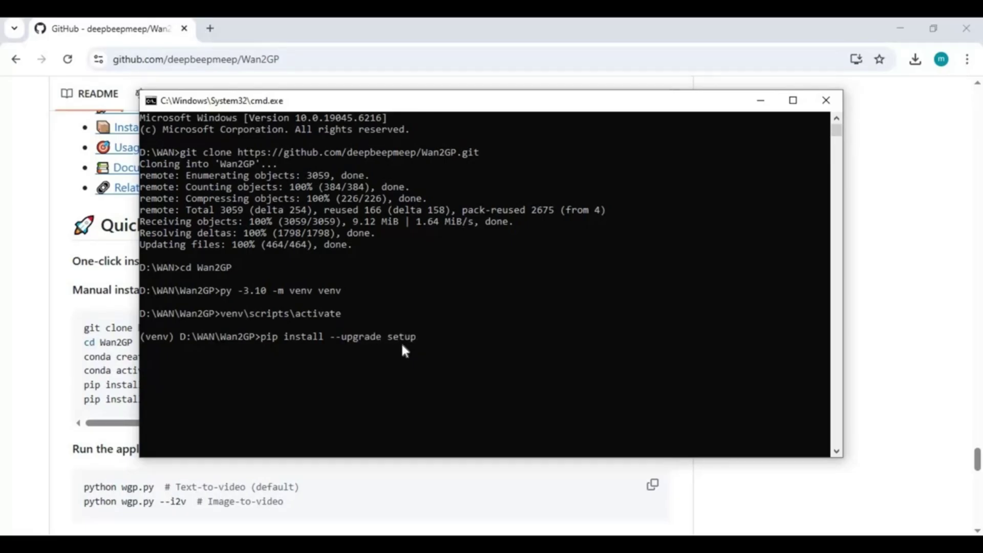
type("tools")
Upgrade setuptools to 80.9.0, then copy and run the suggested pip upgrade to reach pip 25.2.
key("Return")
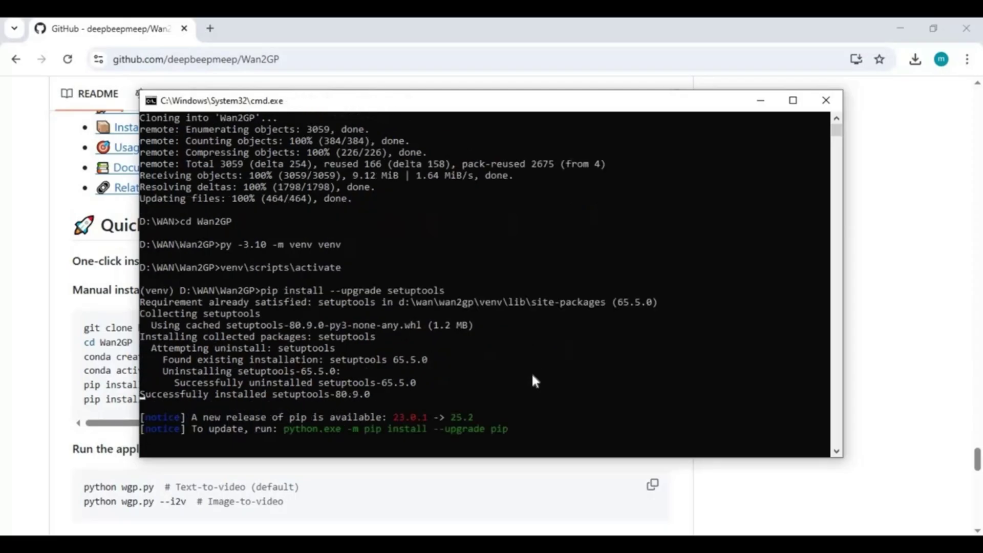
left_click_drag(516, 428, 285, 430)
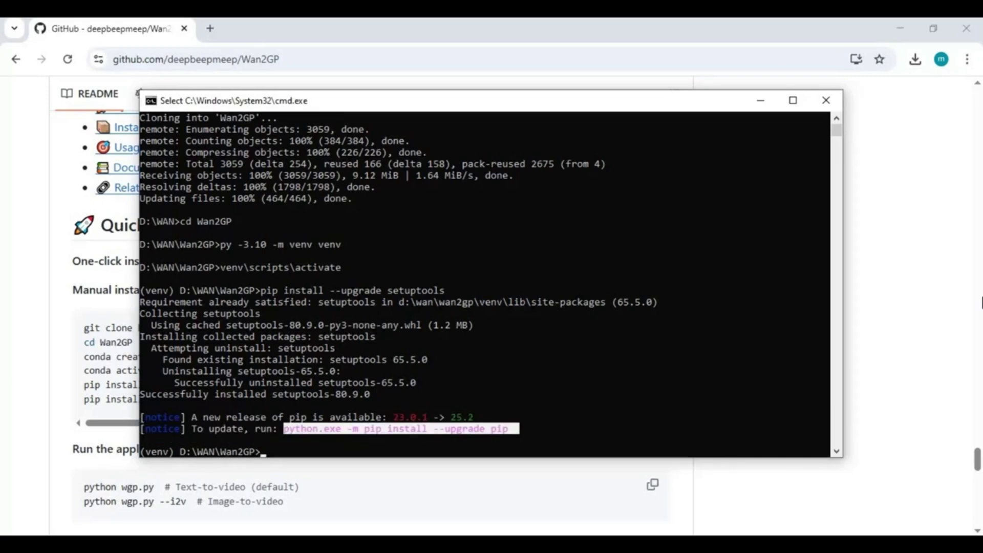
key("ctrl+c")
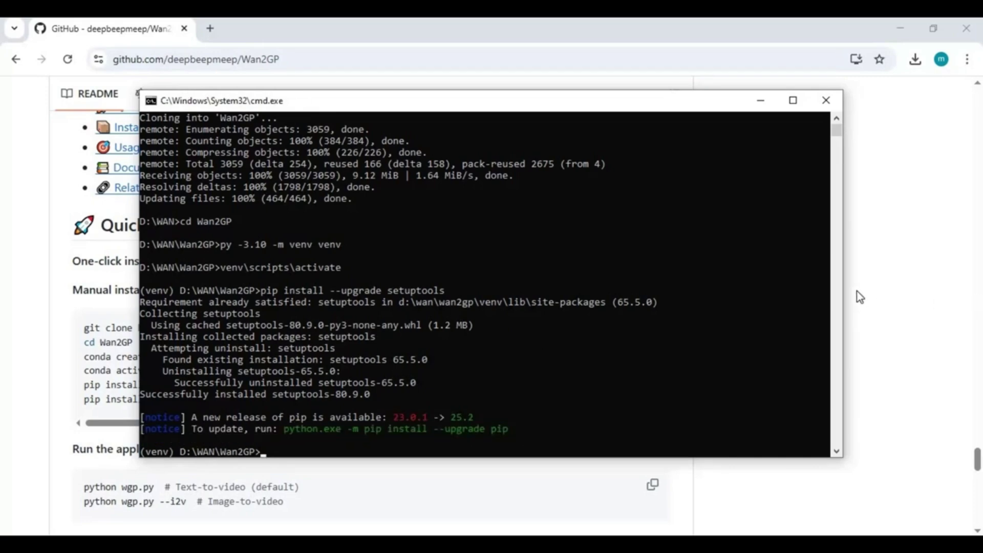
key("ctrl+v")
key("ctrl+v")
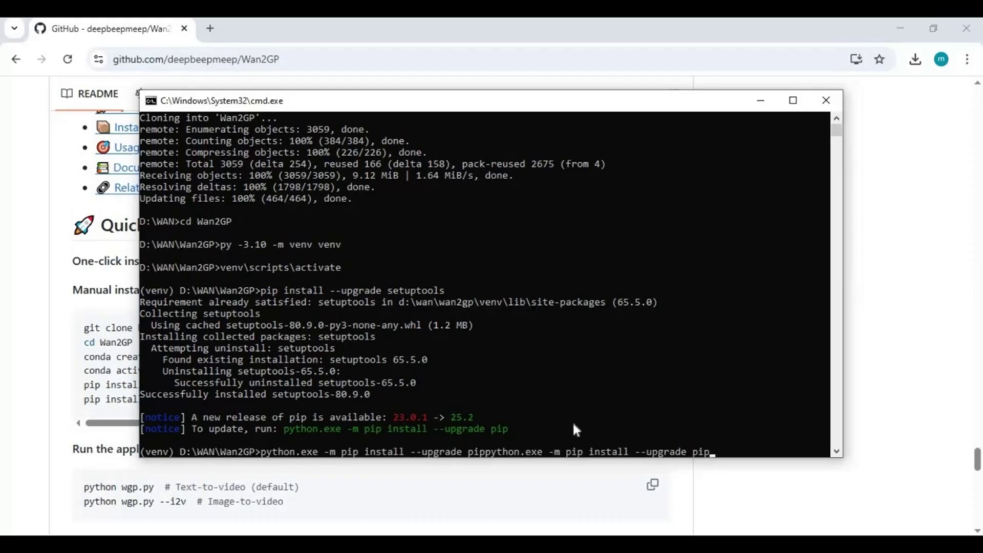
key("Return")
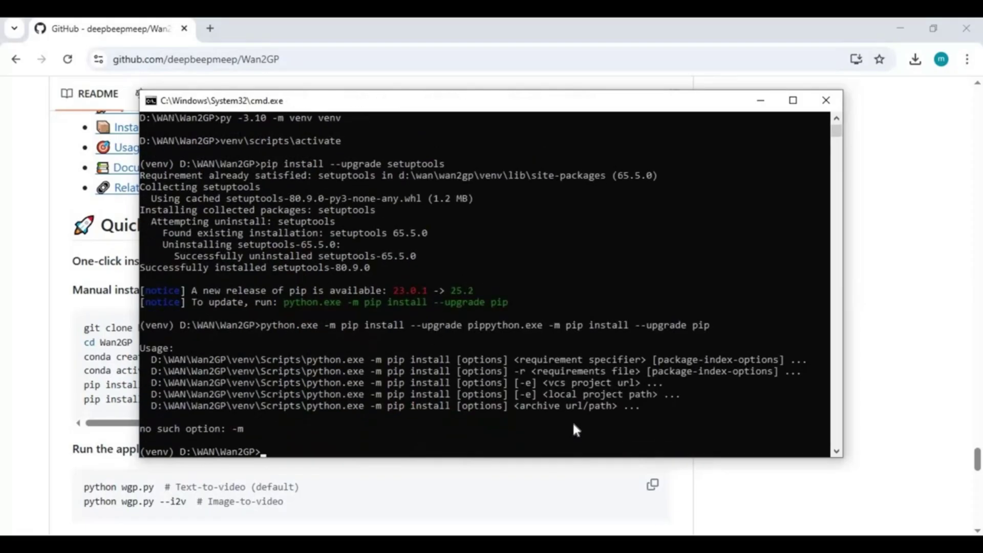
key("ctrl+v")
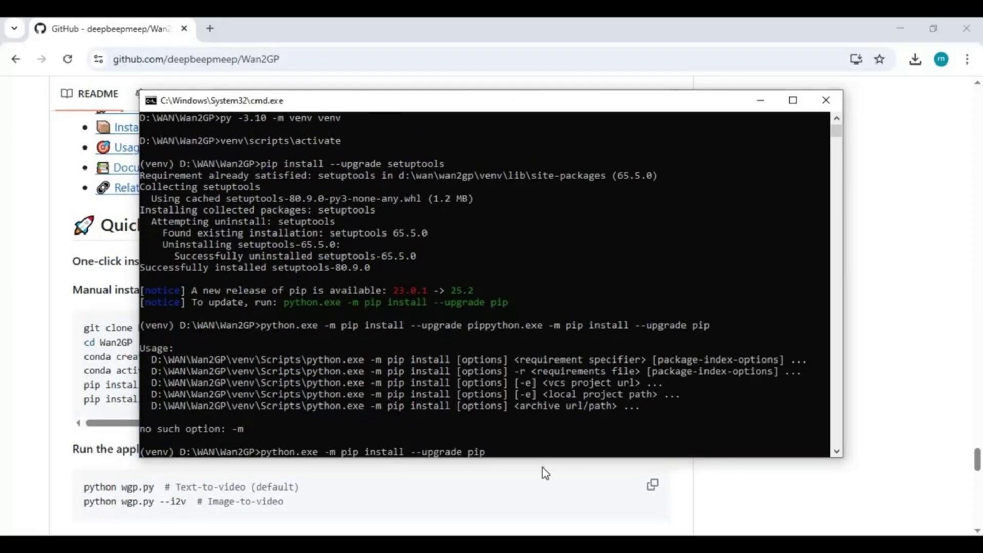
key("Return")
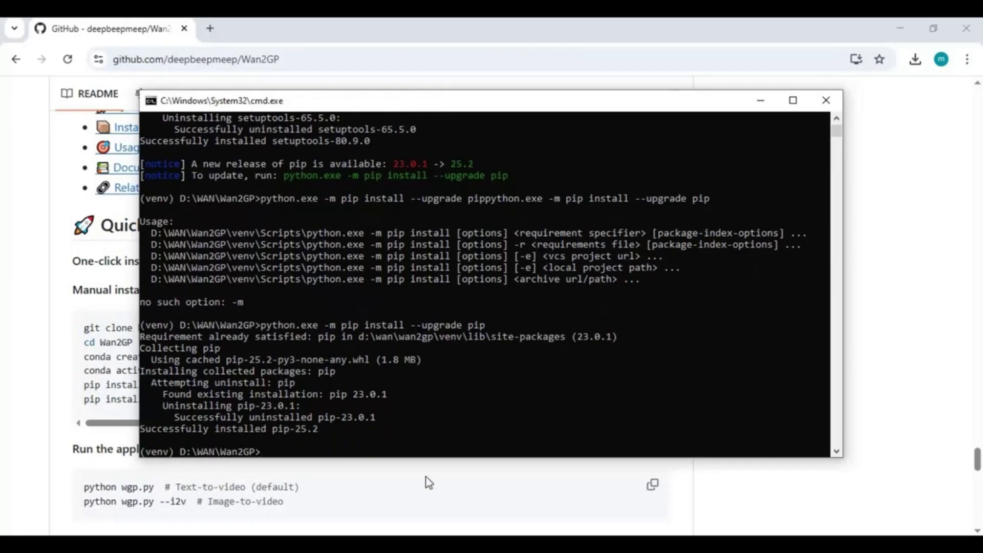
Confirm CUDA 12.8 with nvcc --version, then run the README's torch 2.7.0 cu128 install command.
type("nvcc --version")
key("Return")
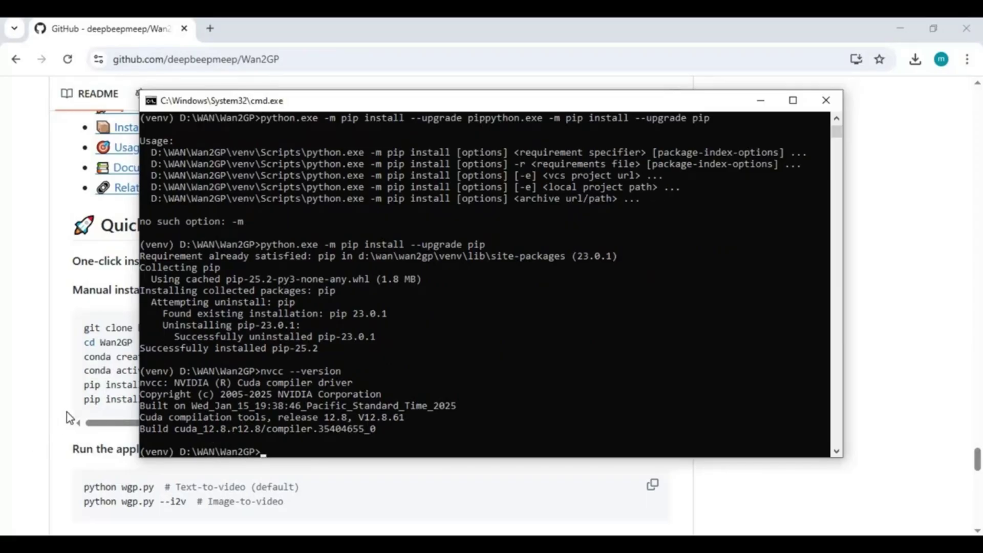
left_click(103, 388)
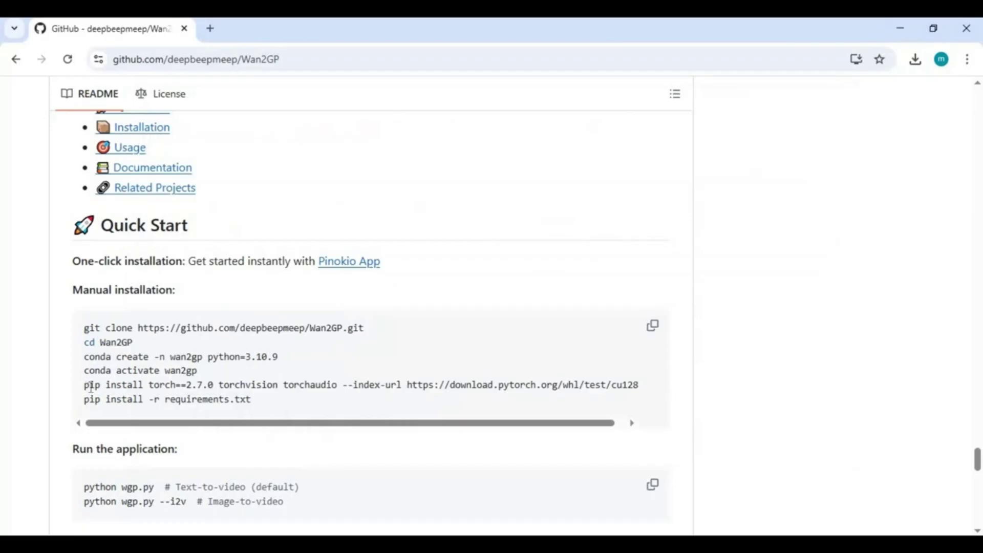
left_click_drag(85, 385, 629, 391)
right_click(589, 390)
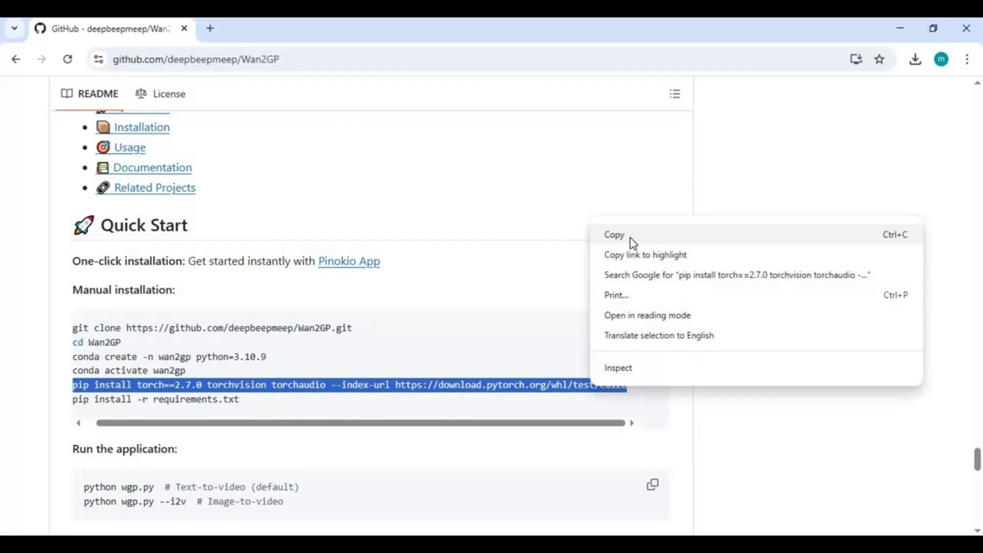
left_click(631, 238)
key("alt+Tab")
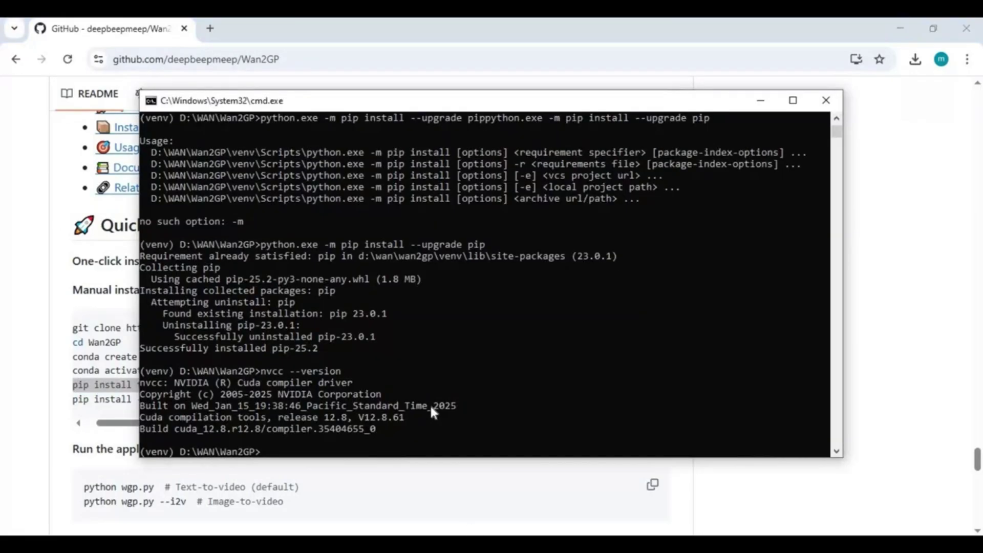
key("ctrl+v")
key("Return")
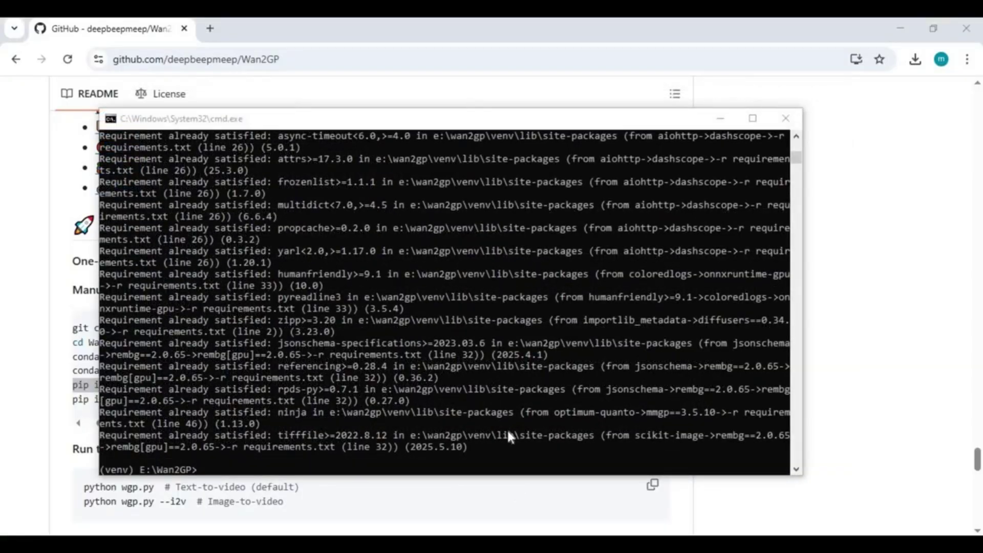
left_click(466, 499)
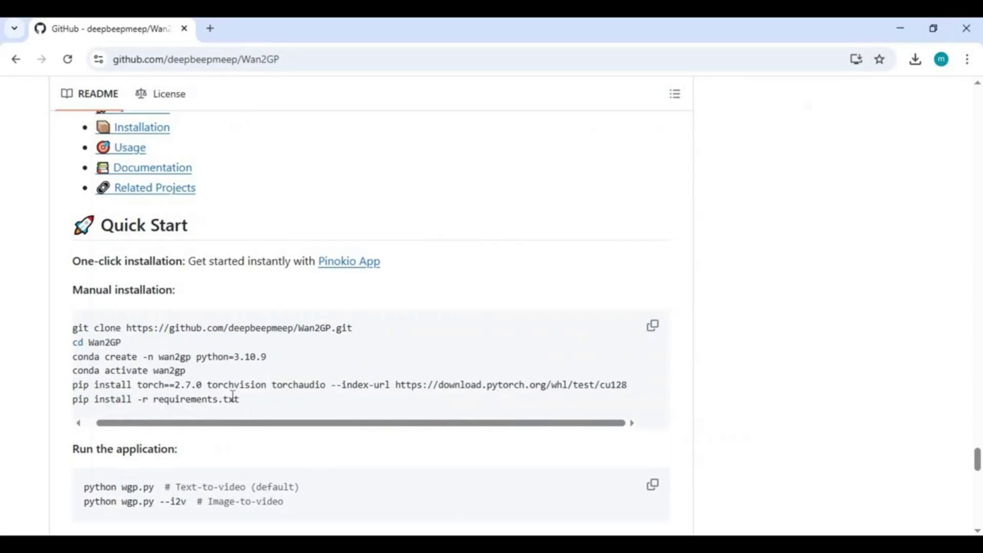
Copy 'pip install -r requirements.txt' from the README and run it in Command Prompt.
left_click_drag(248, 400, 129, 406)
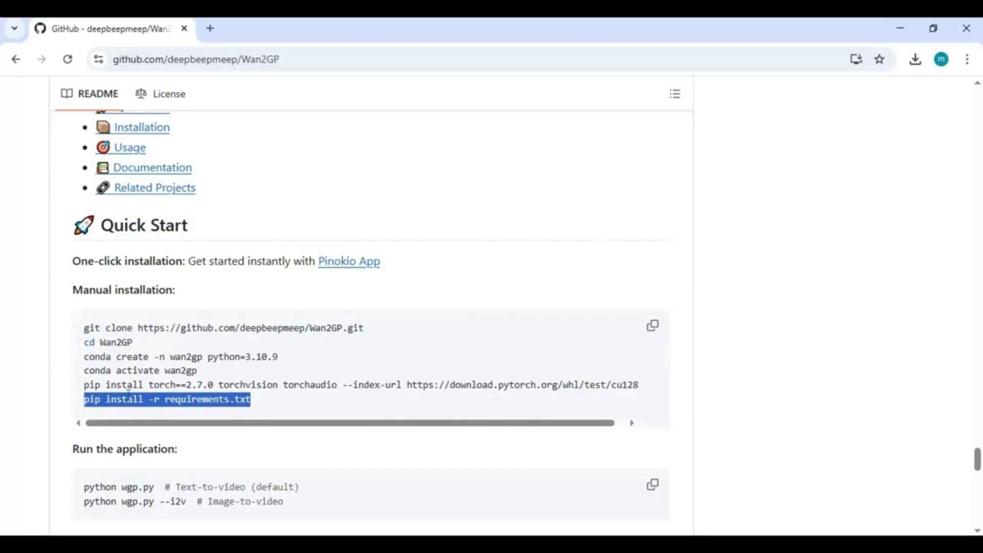
right_click(171, 226)
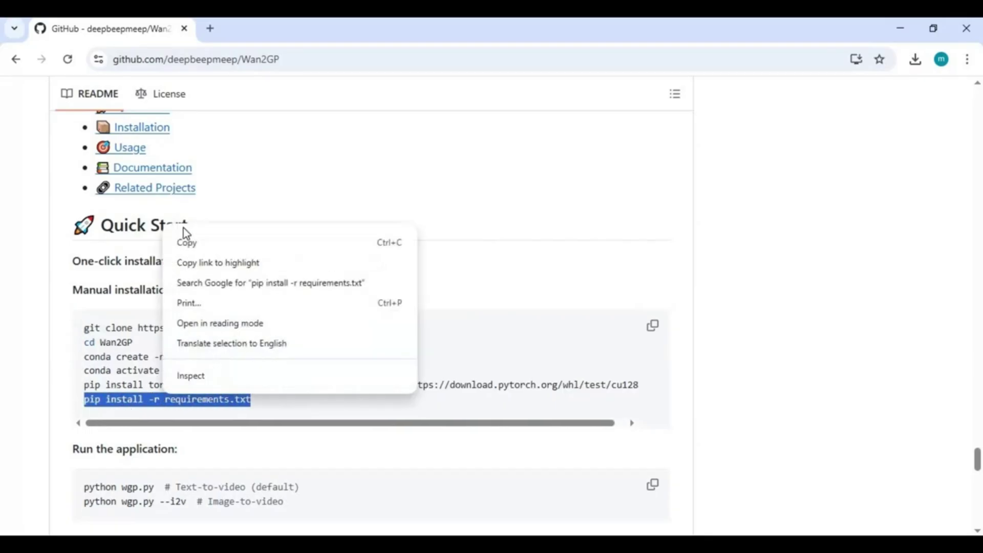
left_click(187, 245)
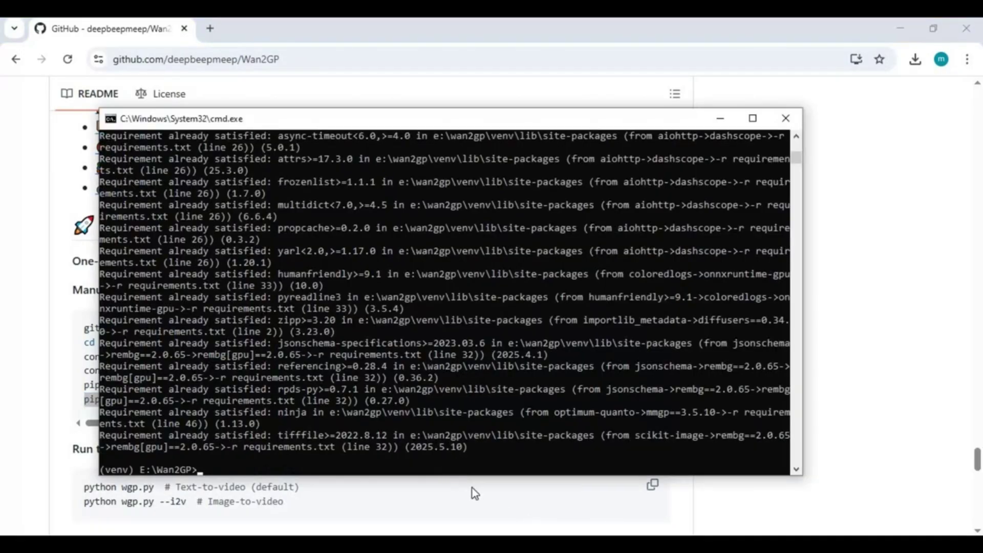
right_click(476, 453)
key("Return")
left_click(105, 492)
Copy 'python wgp.py' from the README and run it in Command Prompt to start WanGP.
left_click_drag(83, 486, 158, 484)
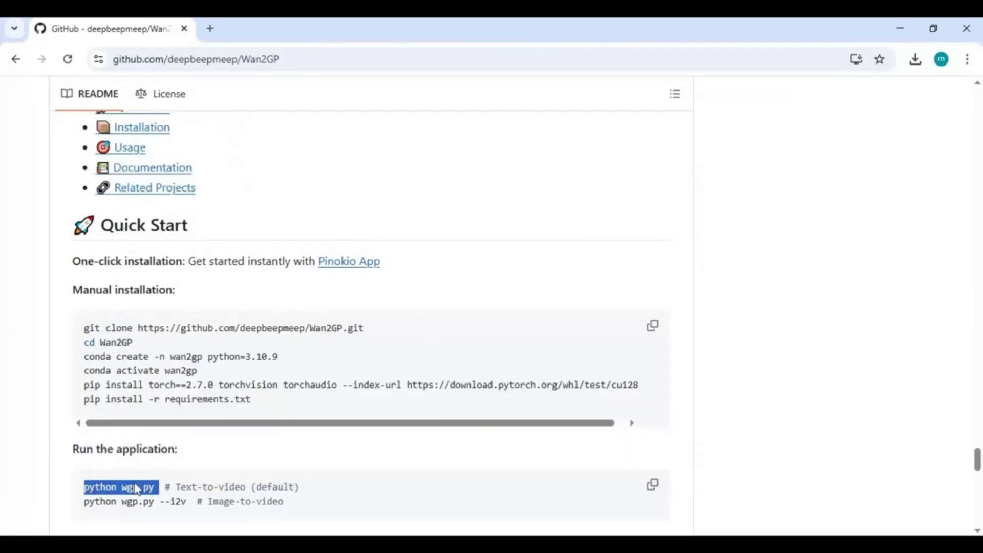
right_click(136, 486)
left_click(583, 489)
key("alt+Tab")
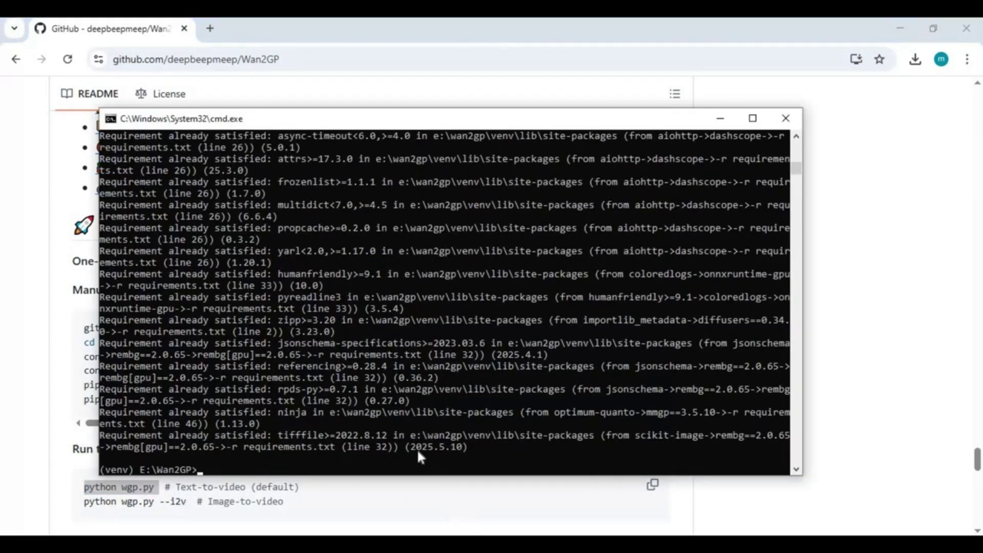
key("ctrl+v")
key("Return")
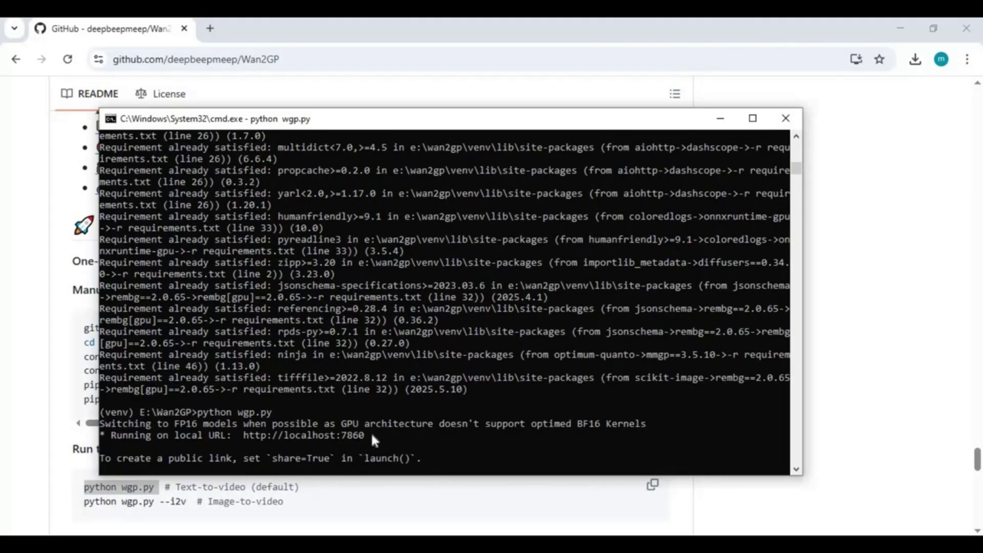
left_click_drag(375, 433, 239, 437)
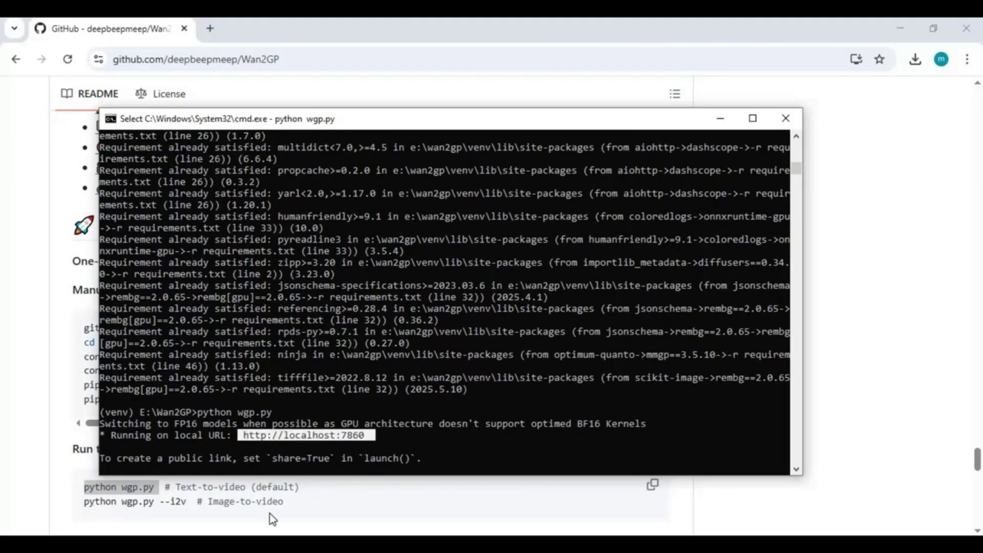
key("Return")
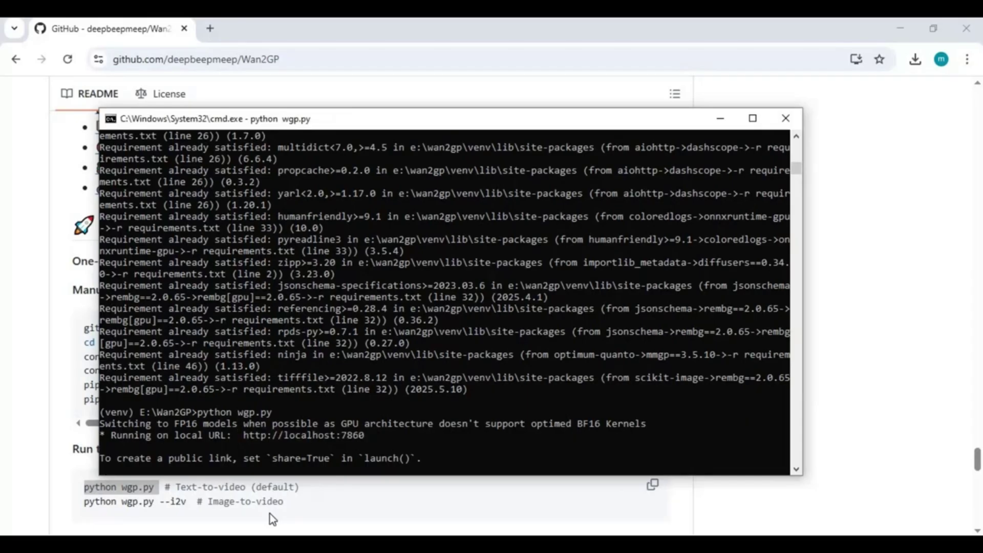
left_click(211, 29)
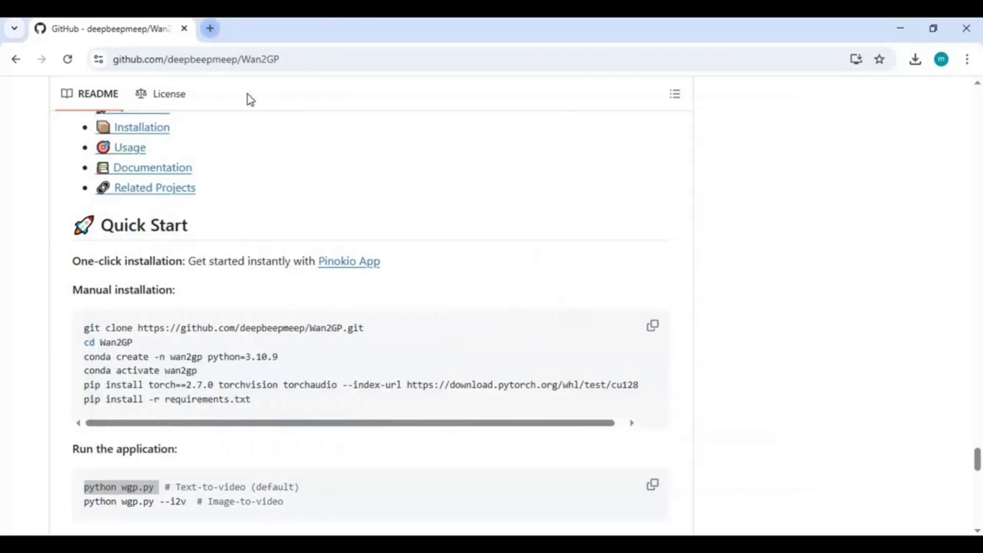
key("ctrl+v")
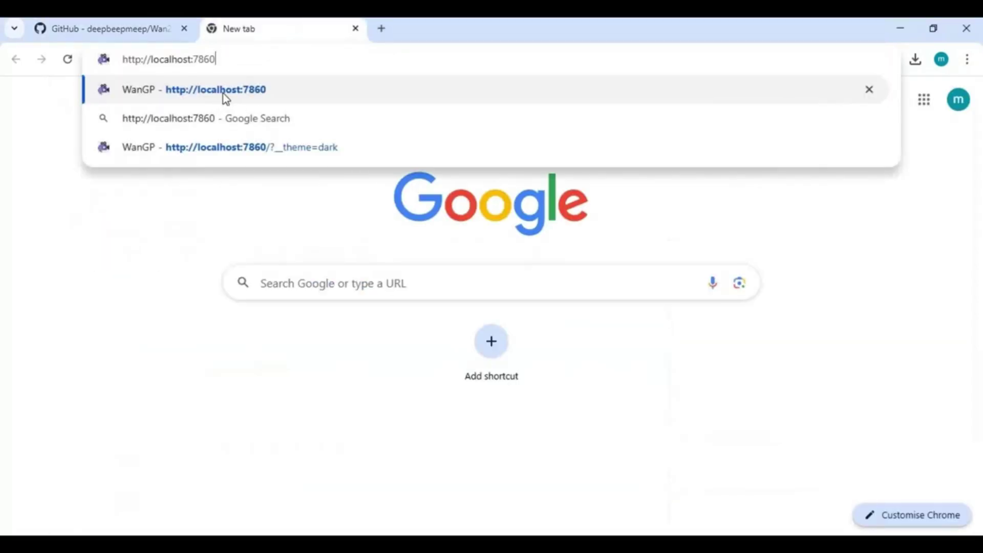
key("Return")
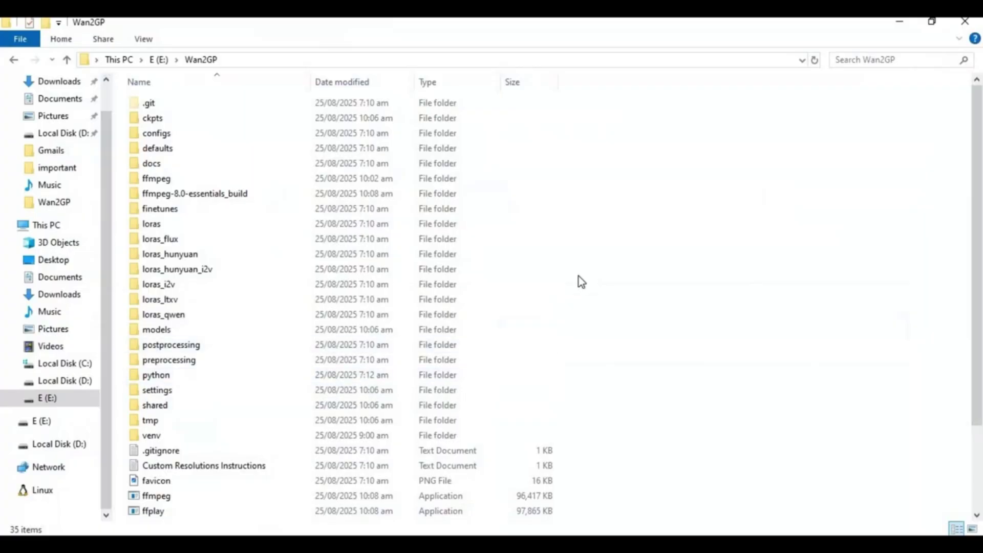
Create a text file in E:\Wan2GP via New > Text Document, keeping the default name 'New Text Document'.
right_click(564, 258)
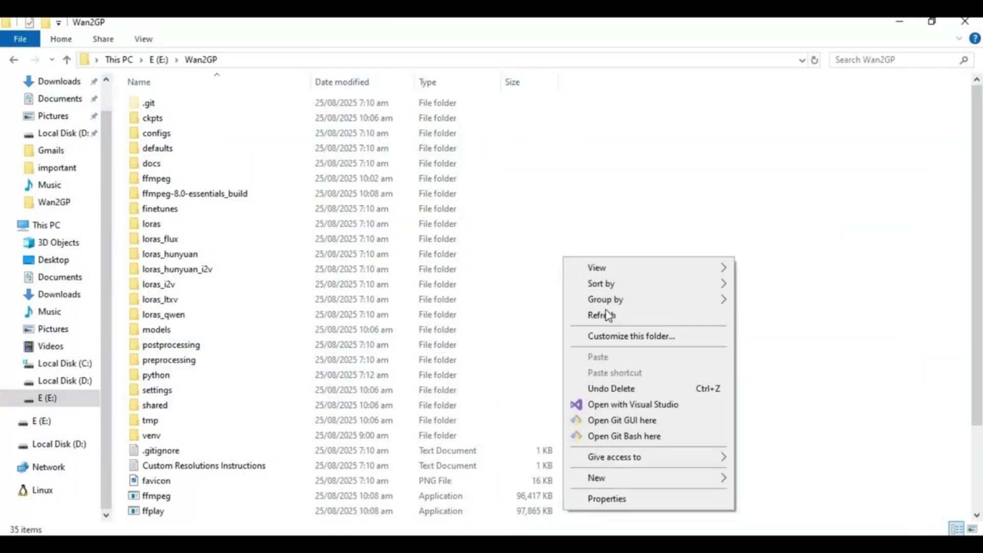
mouse_move(606, 485)
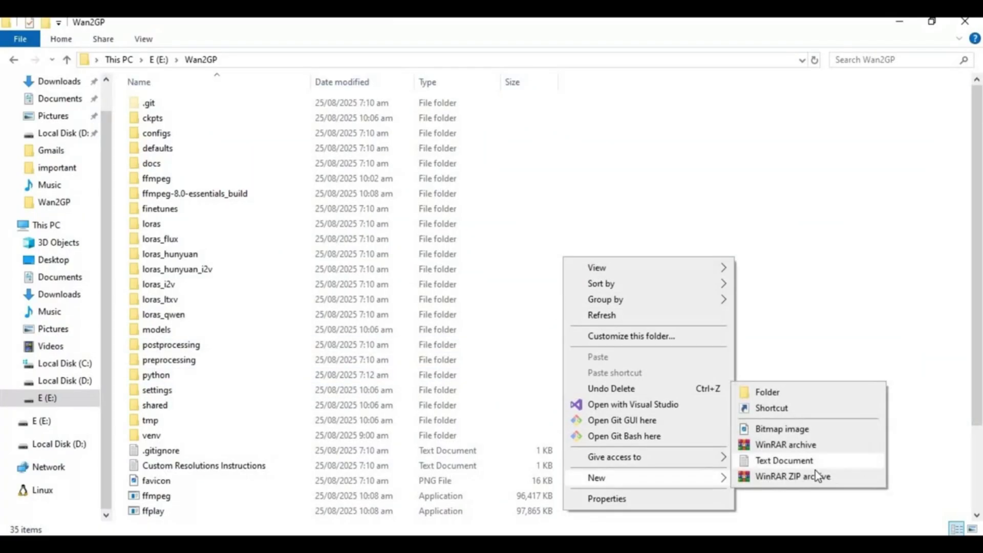
left_click(799, 460)
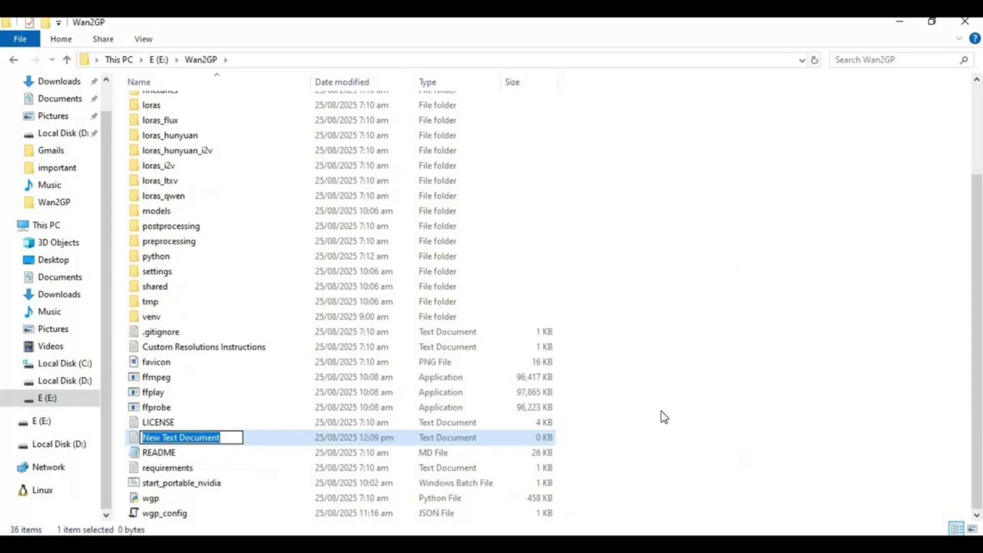
left_click(663, 417)
double_click(197, 443)
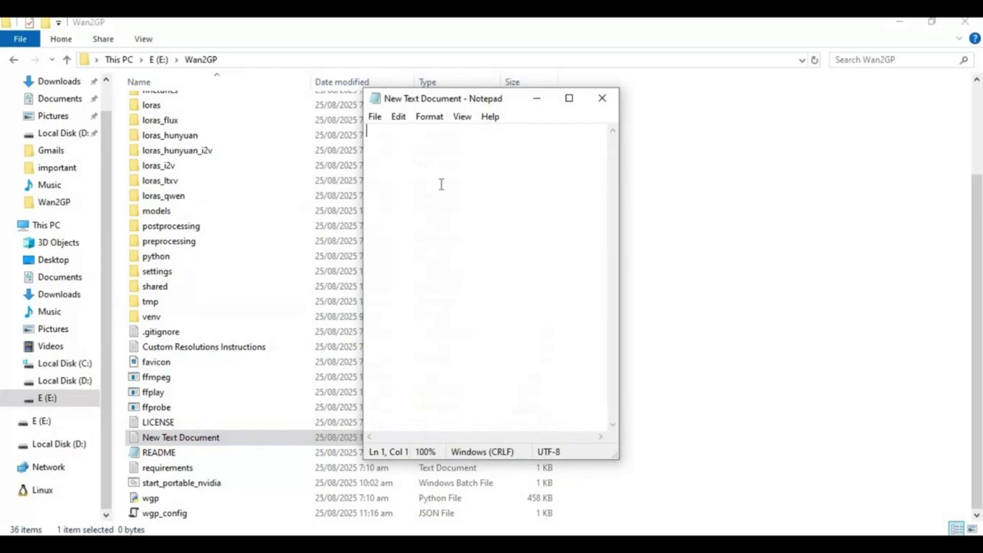
type("@")
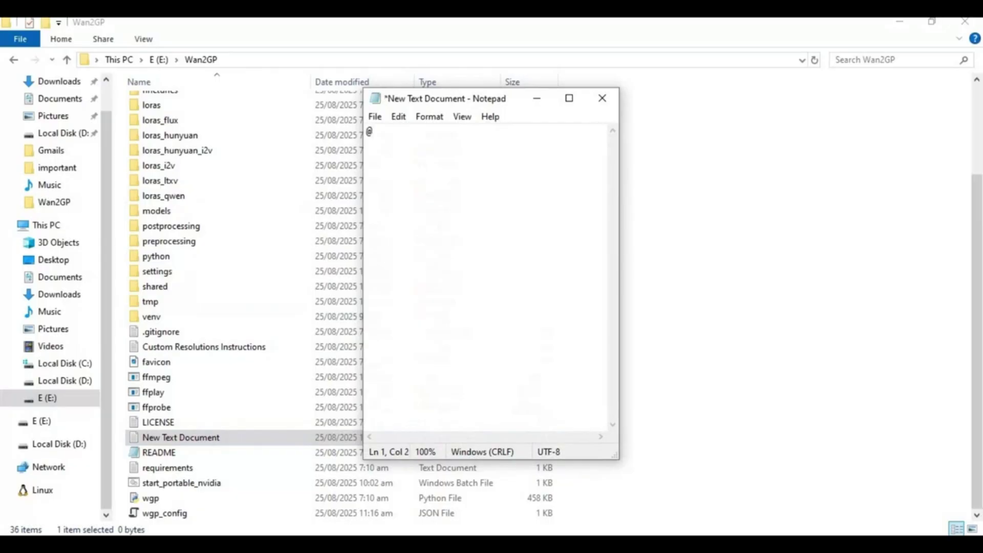
type("echo off")
key("Return")
type("call venv")
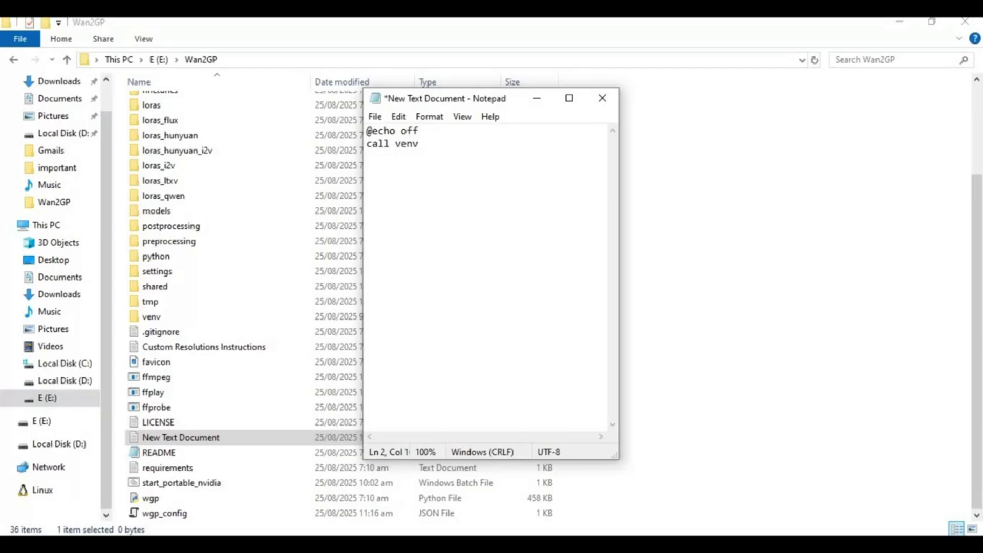
type("\\scripts\\acti")
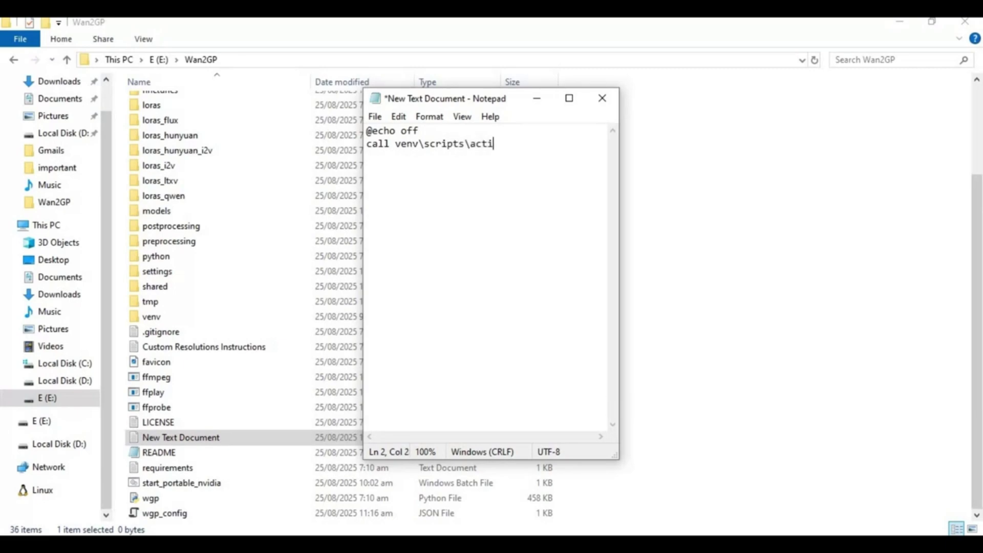
type("vate")
key("Return")
type("python w")
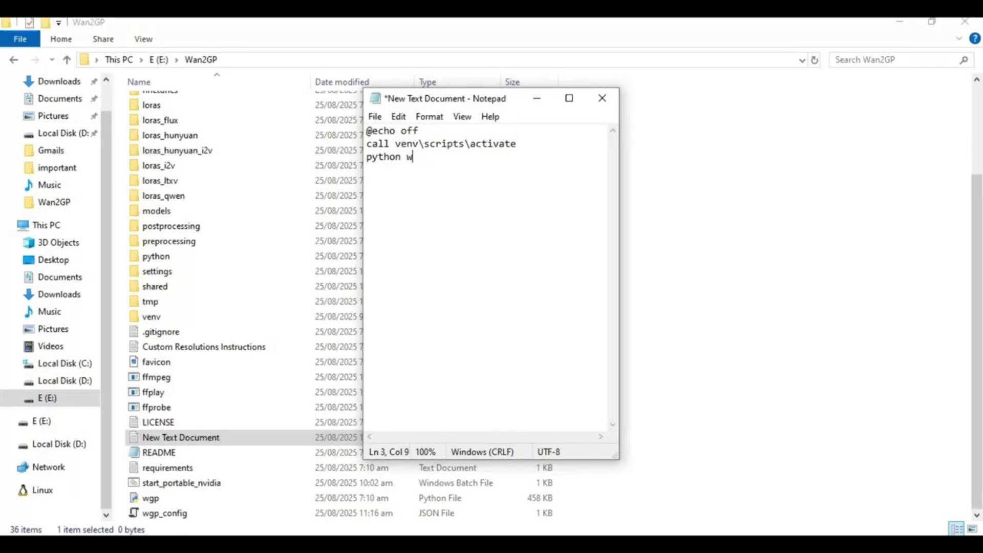
type("gp.py")
key("Return")
type("pause")
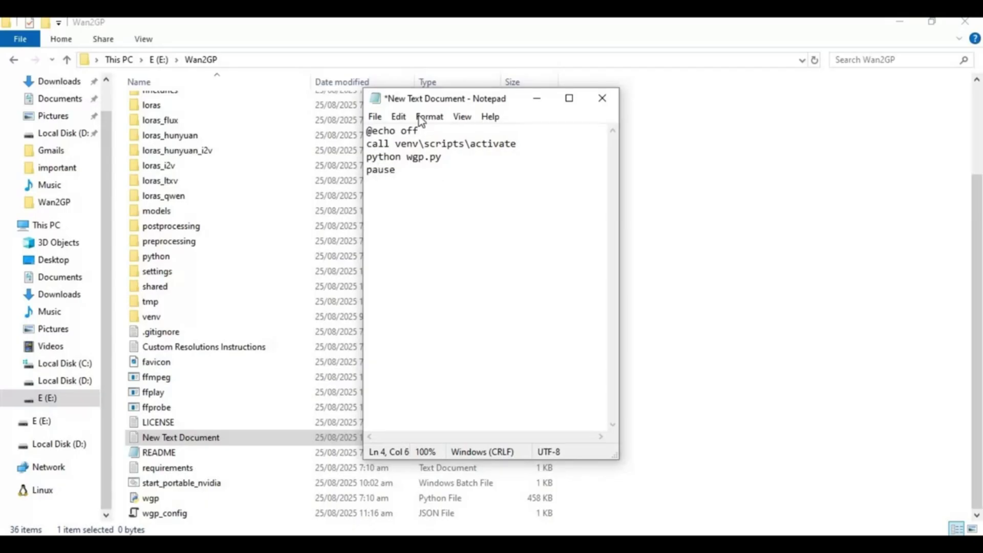
Save the Notepad script as Run.bat in the Wan2GP folder.
left_click(375, 116)
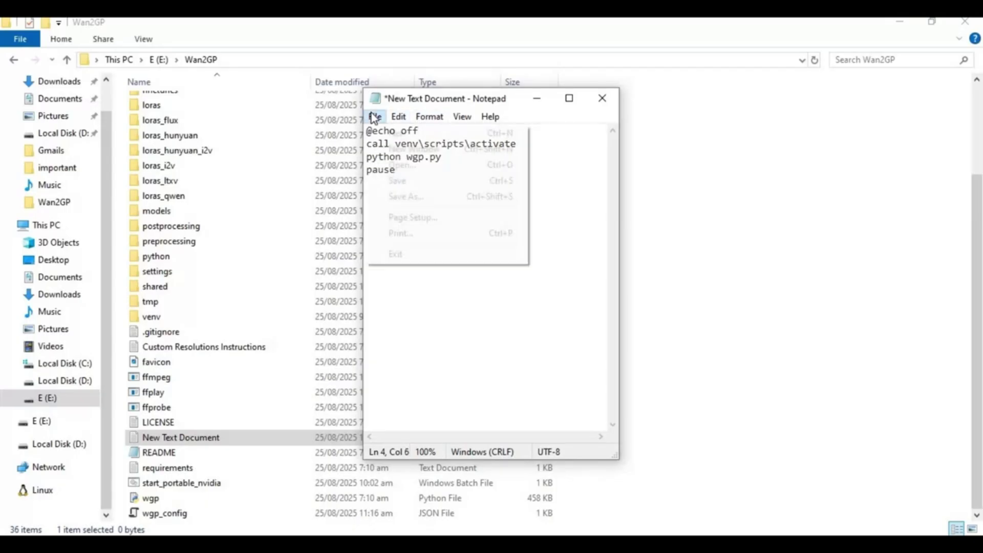
left_click(414, 195)
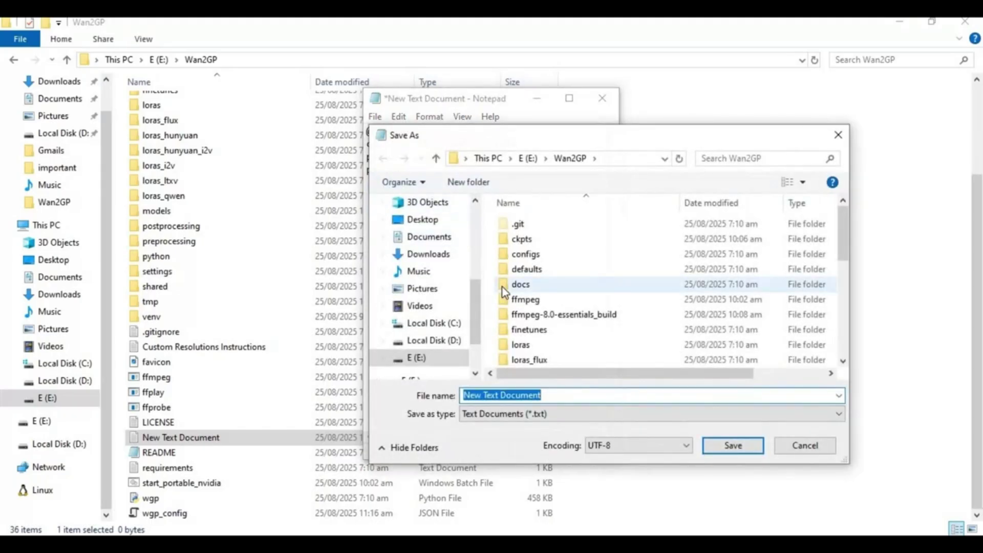
type("Run")
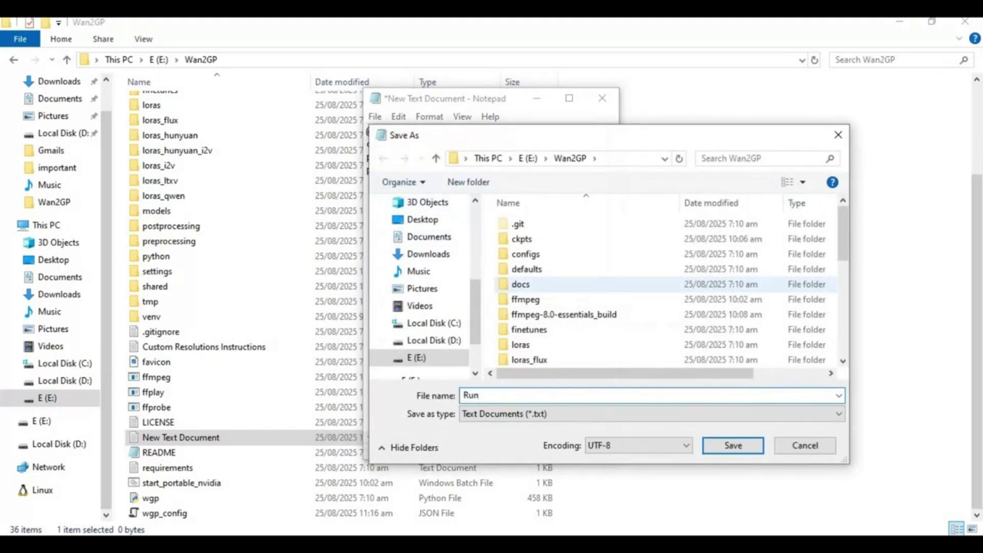
type(".bat")
left_click(743, 444)
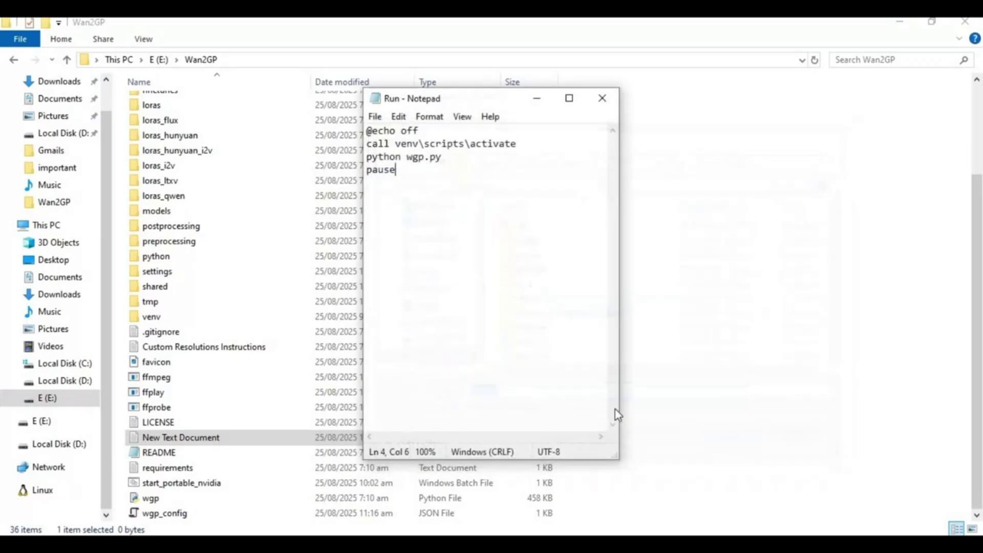
Close Notepad, select Run.bat and shut the running WanGP command window.
left_click(603, 98)
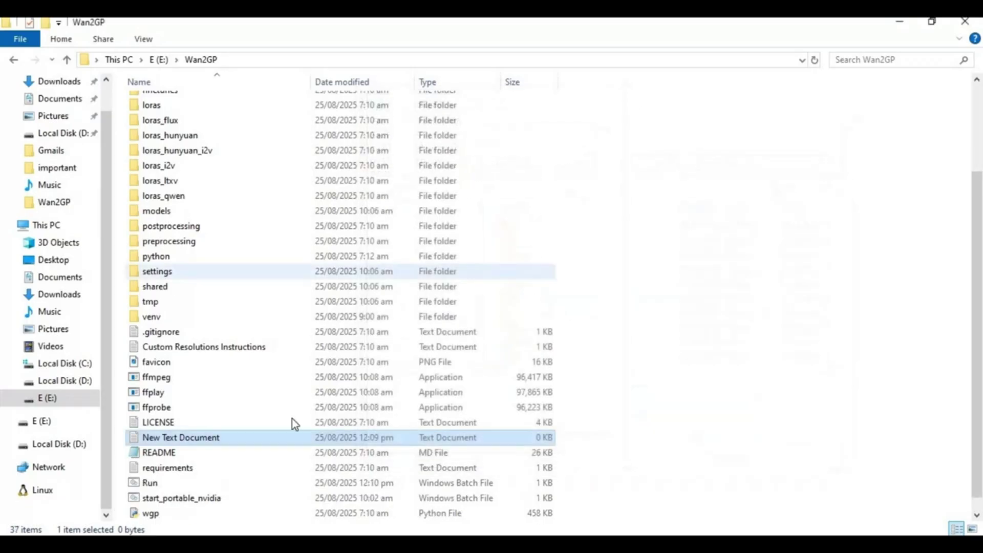
left_click(151, 485)
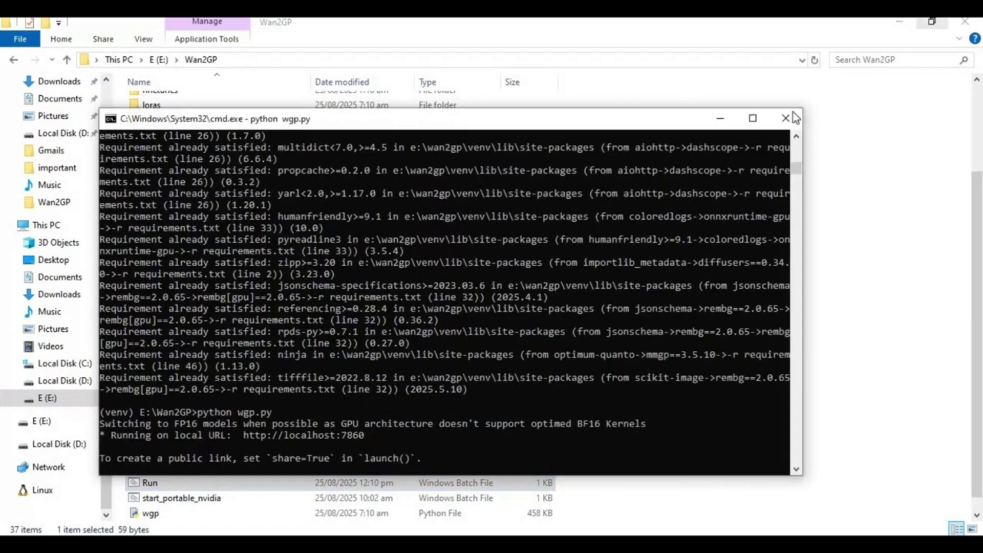
left_click(794, 118)
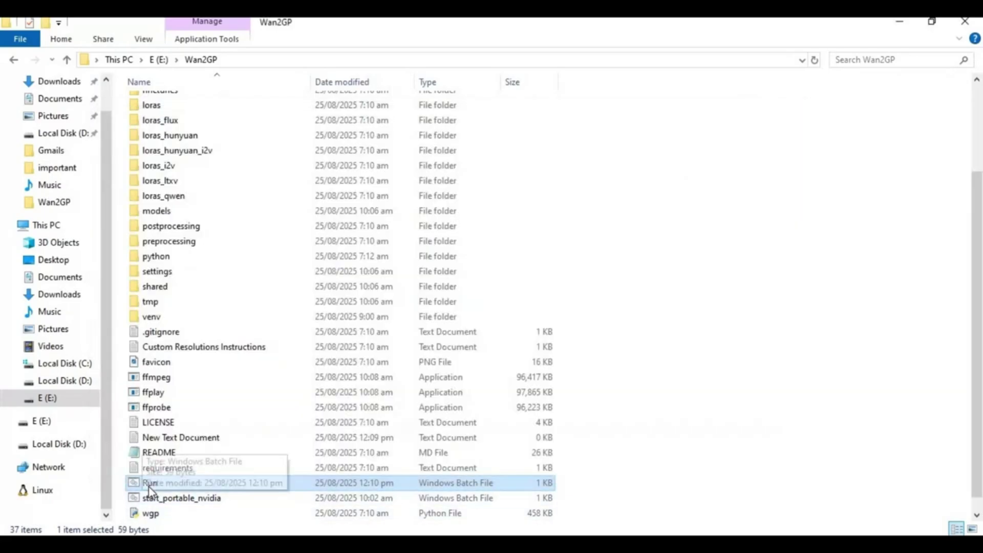
Run Run.bat to start WanGP v10.10 on localhost:7860 in the browser.
double_click(149, 483)
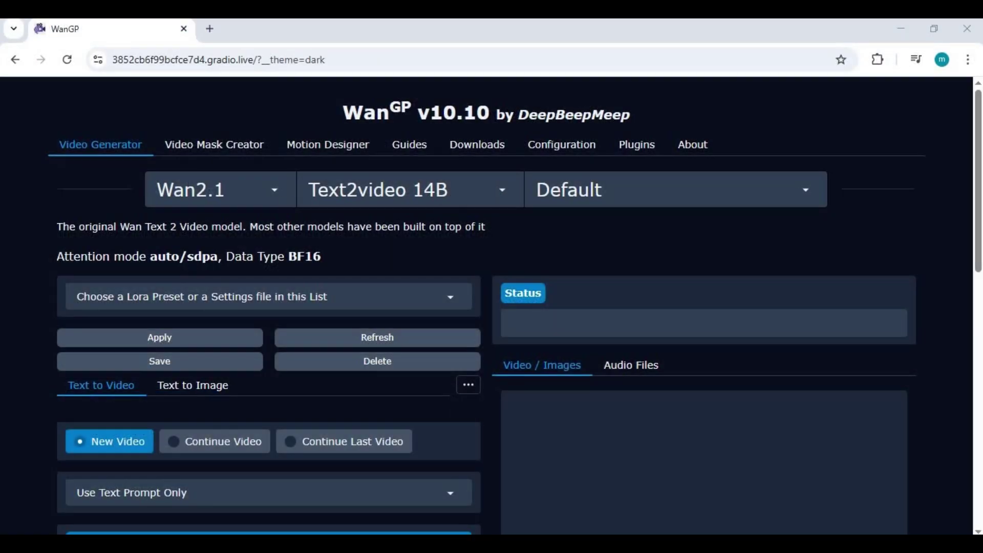
Switch the model family to LTX-2, keeping the Dev 19B variant and Default profile.
left_click(280, 190)
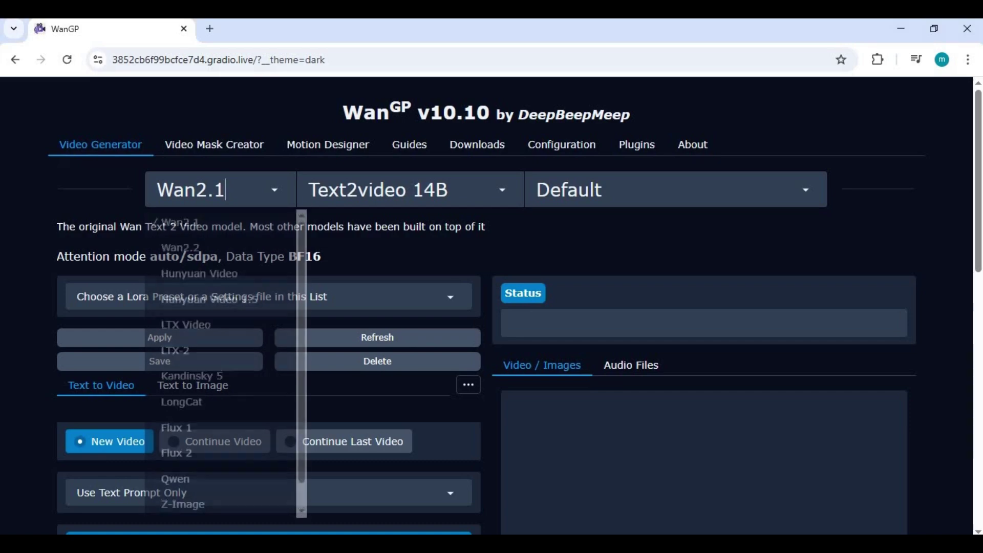
left_click(174, 353)
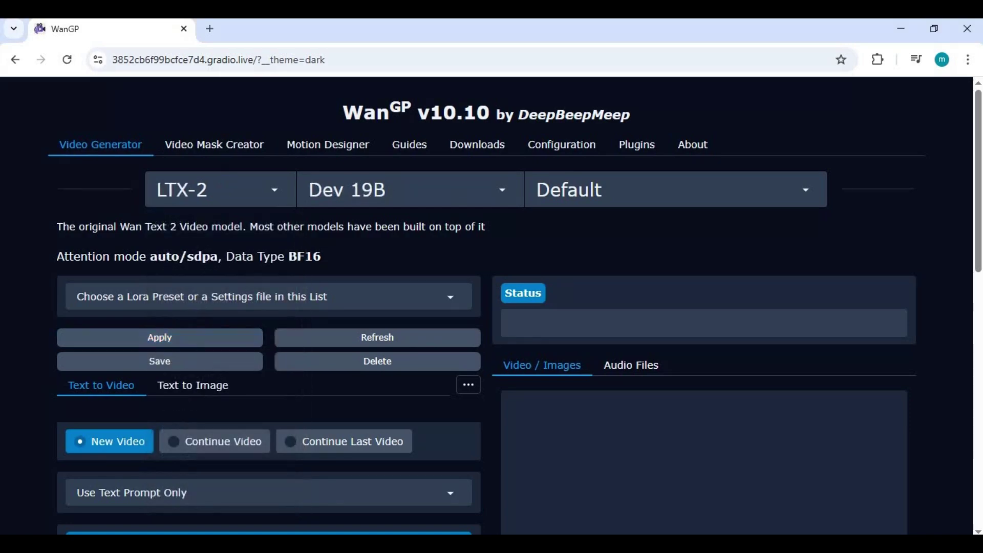
left_click(387, 189)
left_click(355, 223)
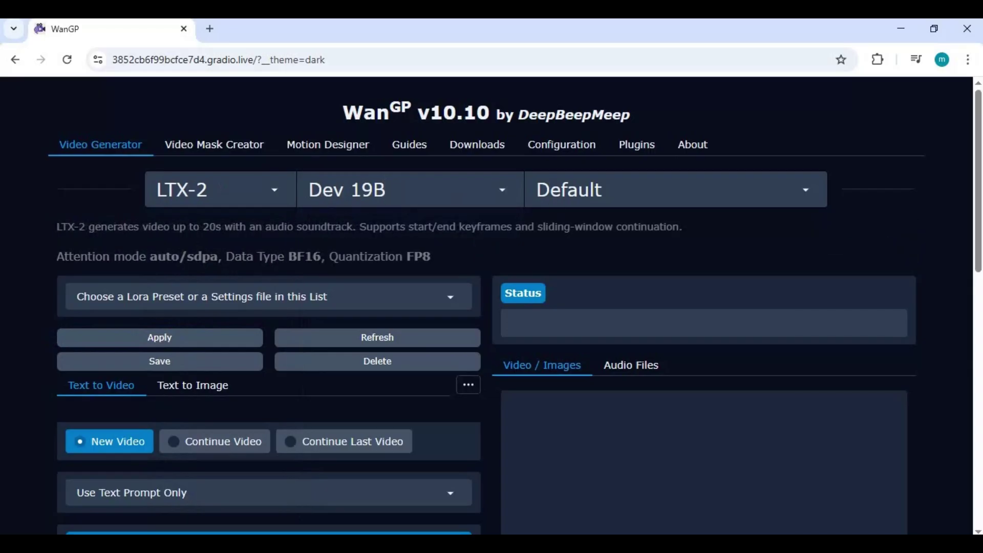
left_click(556, 210)
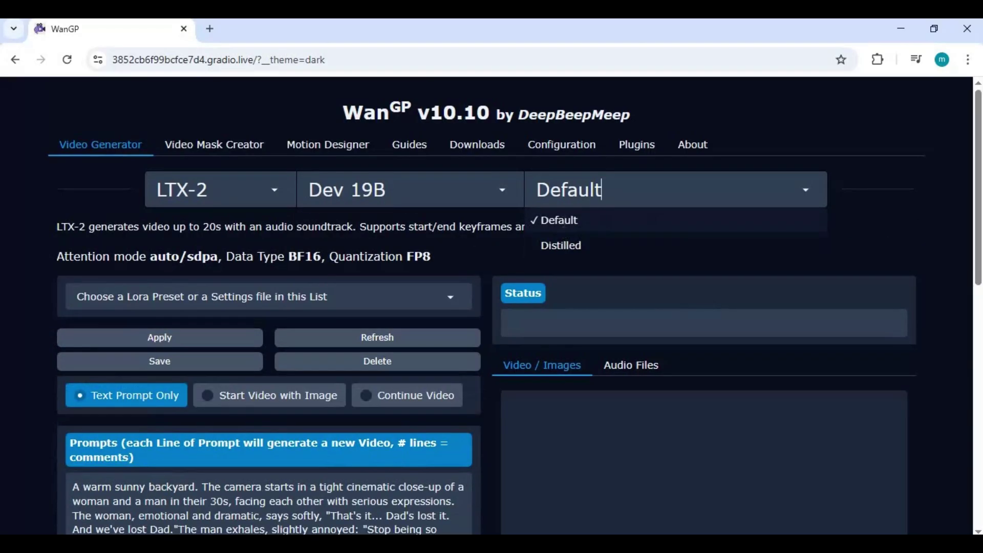
left_click(598, 206)
Choose Start Video with Image and upload the water-girl teacup PNG as start image.
scroll(624, 234, "down", 4)
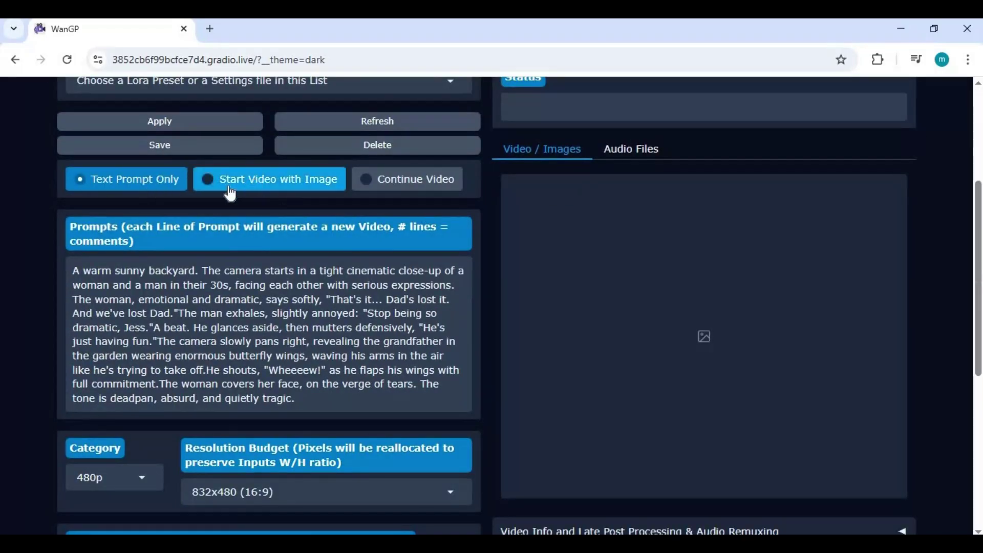
left_click(251, 185)
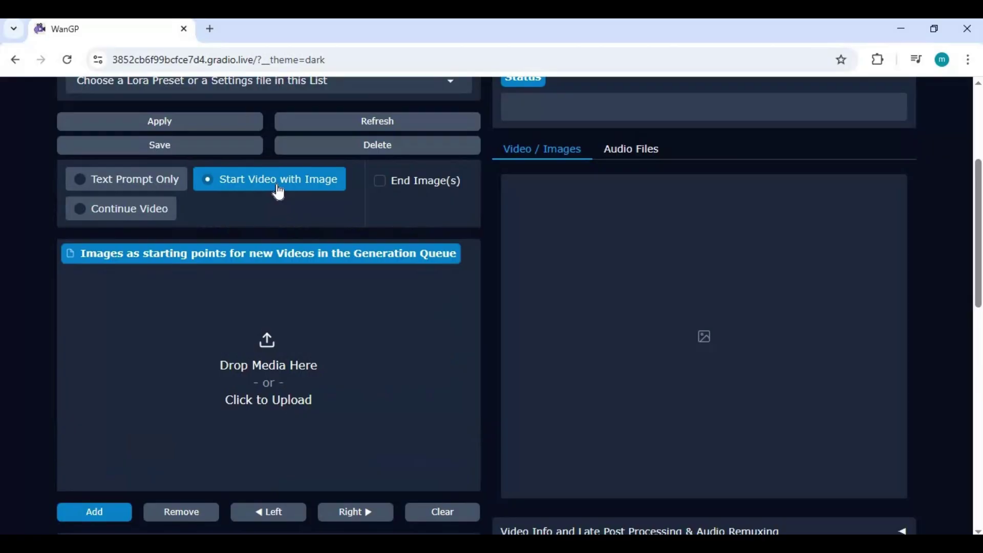
left_click(284, 389)
double_click(165, 143)
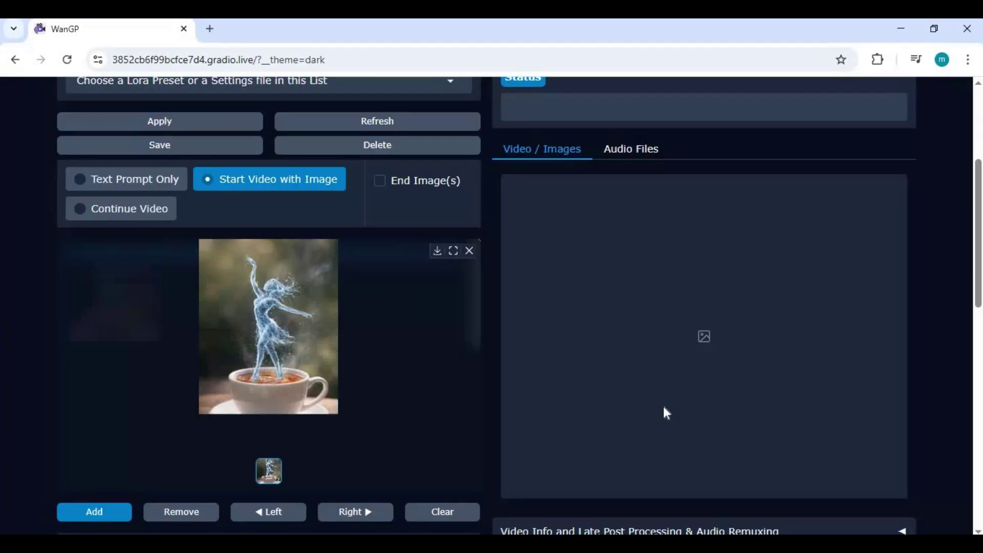
scroll(608, 375, "down", 5)
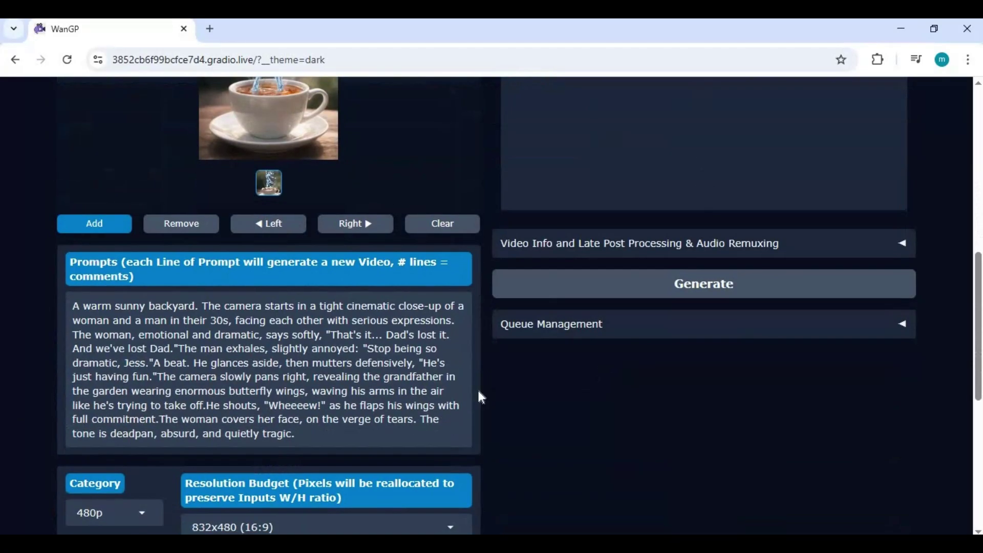
Replace the prompt with the pasted water-formed girl description.
key("ctrl+a")
right_click(121, 272)
left_click(169, 282)
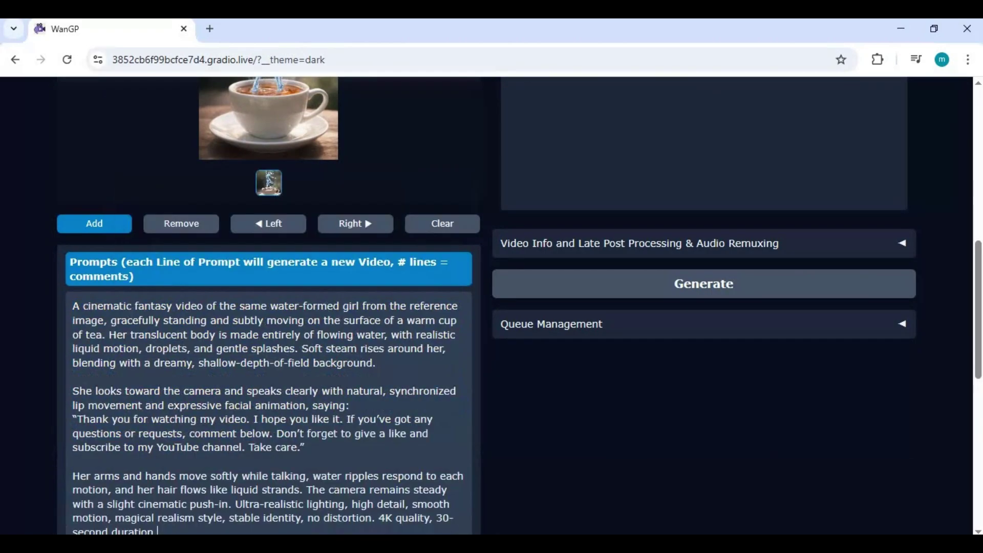
scroll(492, 308, "down", 3)
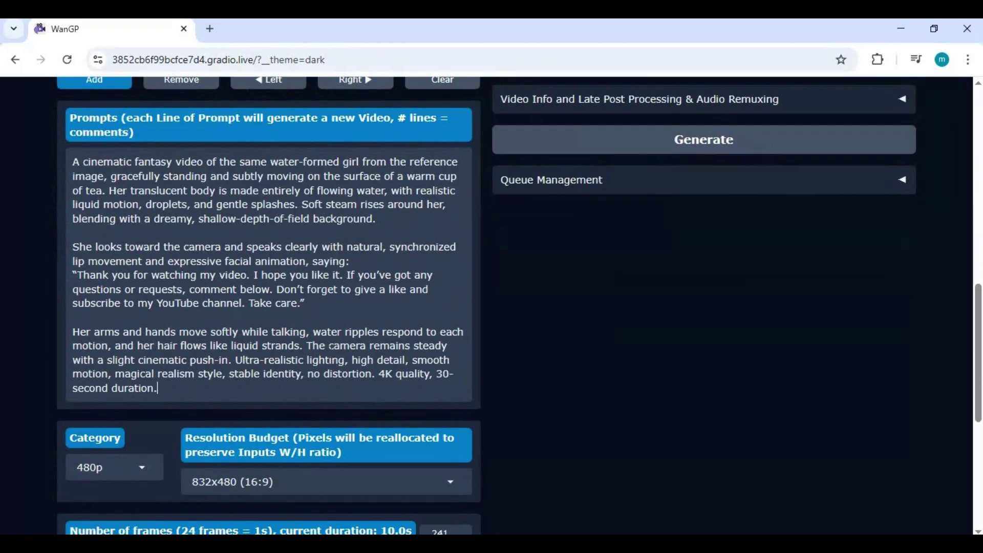
scroll(137, 392, "down", 2)
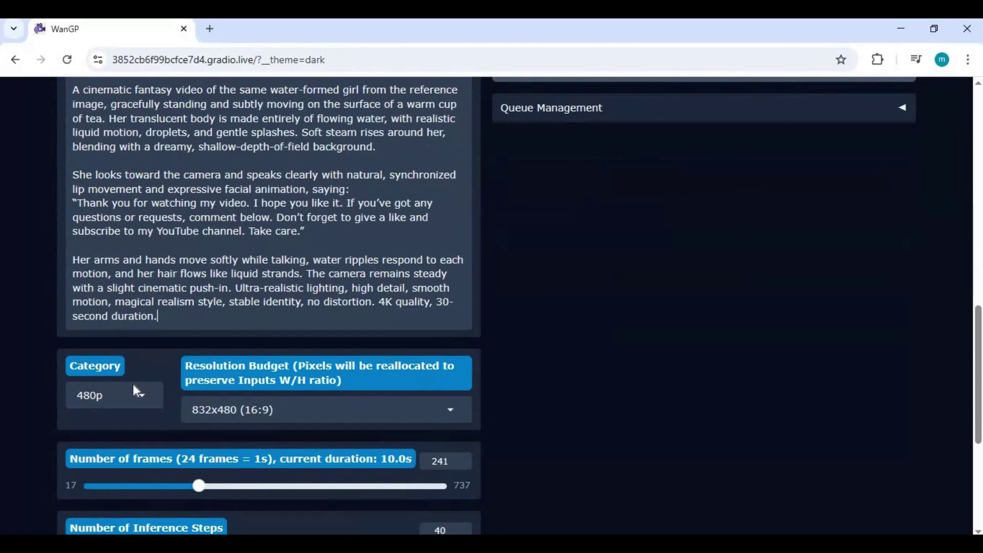
Set category 720p, budget 1024x1024, 737 frames and 24 inference steps.
left_click(128, 359)
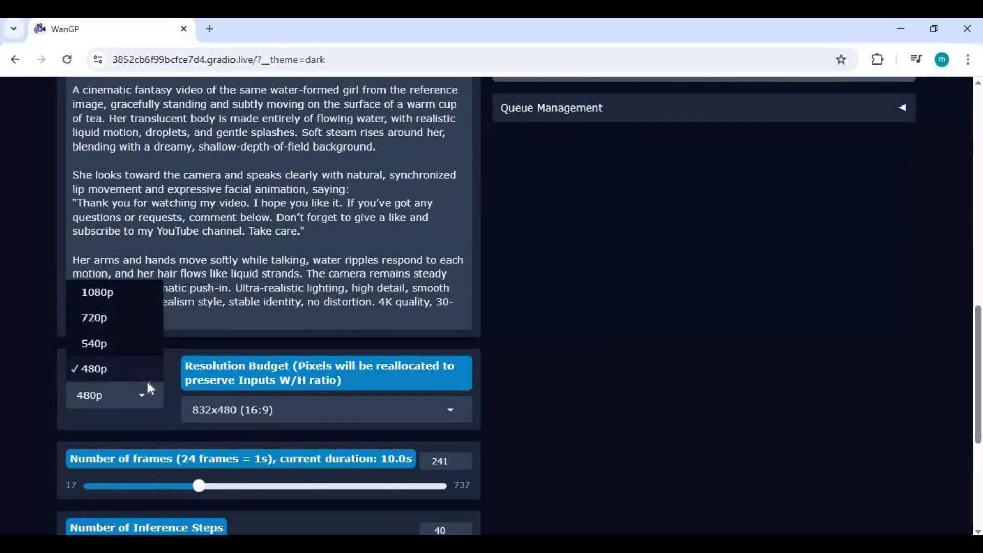
left_click(96, 320)
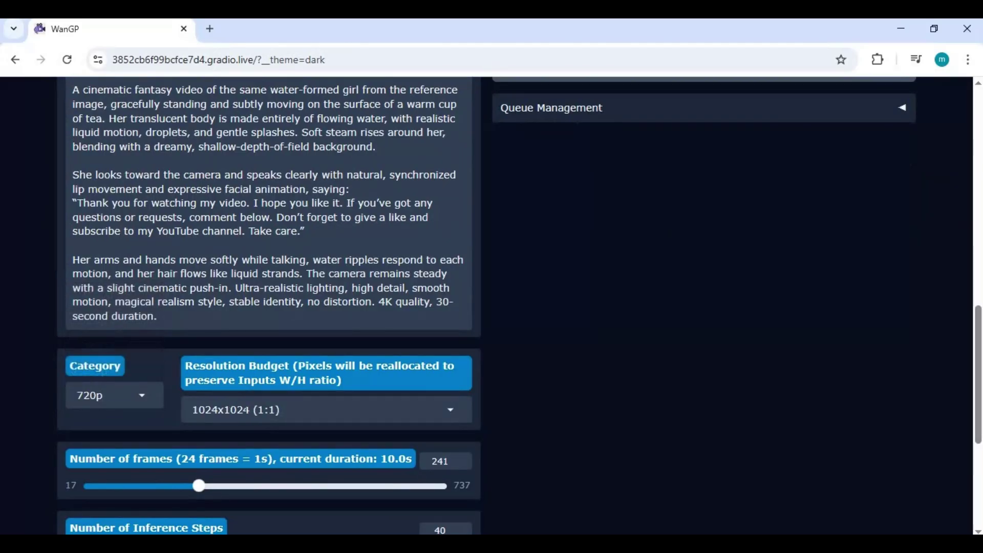
left_click(258, 410)
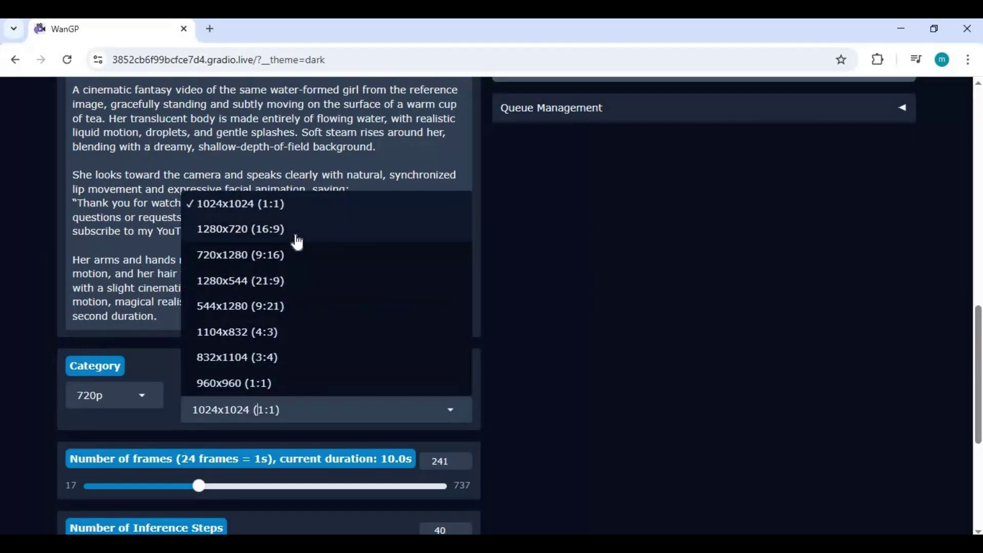
scroll(294, 286, "down", 1)
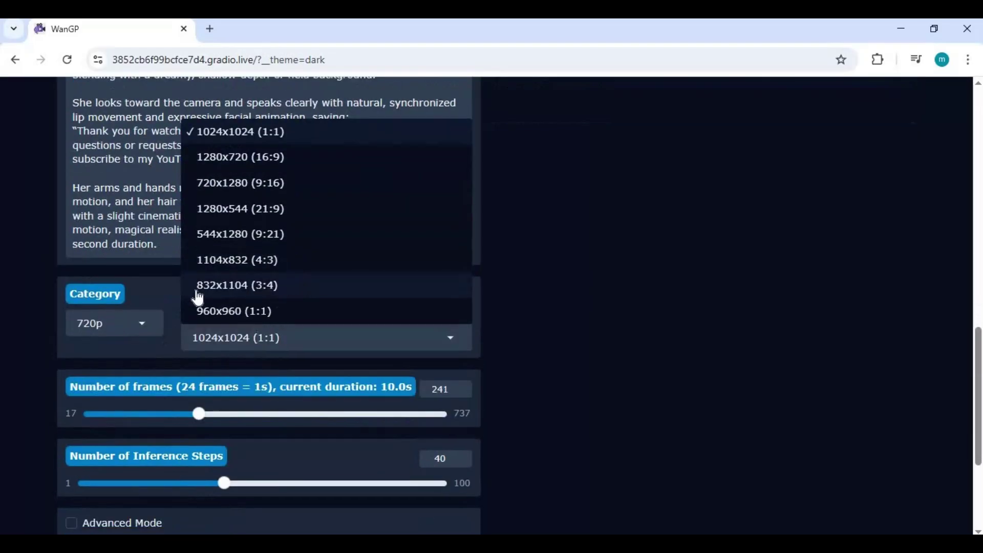
left_click(45, 336)
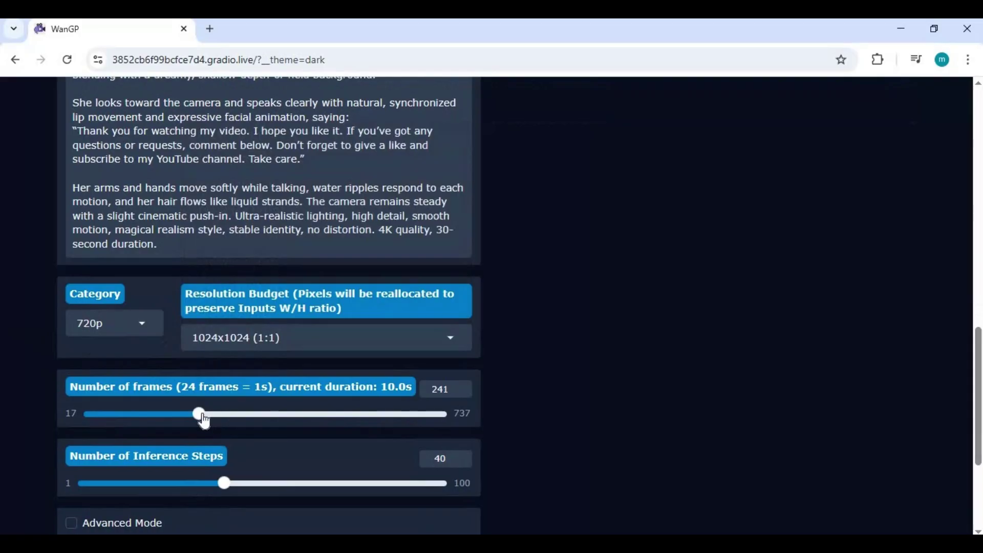
left_click_drag(242, 415, 471, 415)
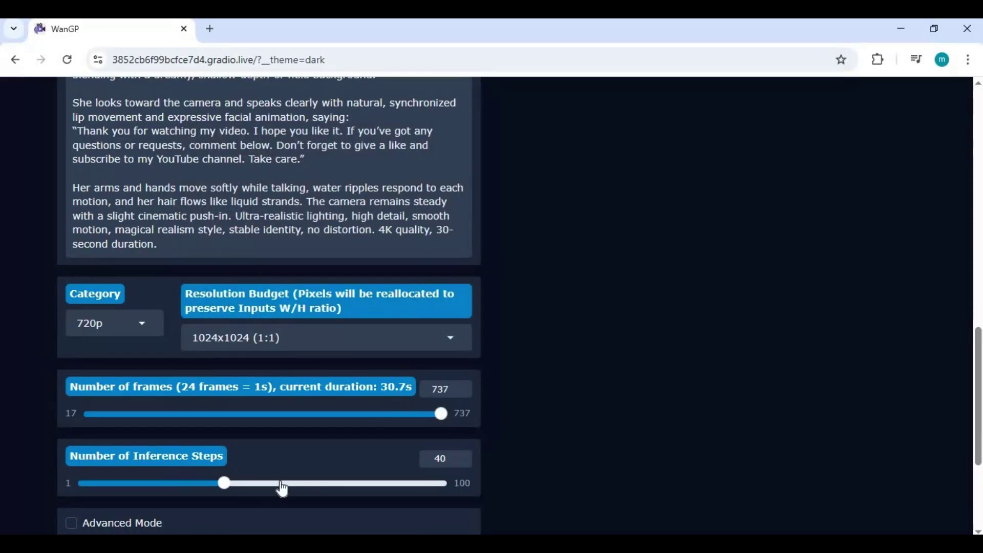
left_click_drag(221, 494, 168, 499)
scroll(286, 391, "down", 3)
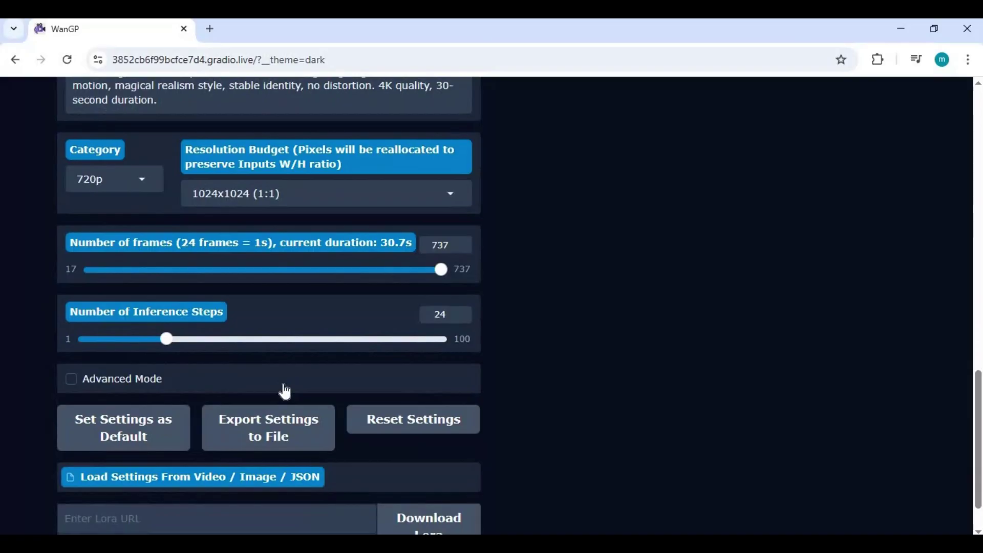
scroll(285, 391, "down", 1)
Scroll the WanGP page back up toward the Generate button.
scroll(308, 394, "up", 10)
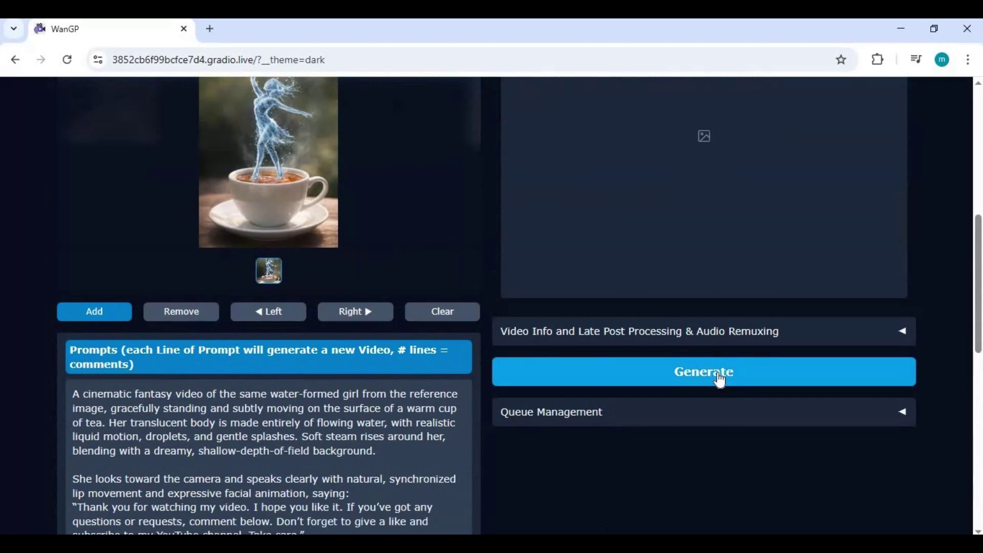
scroll(724, 380, "up", 4)
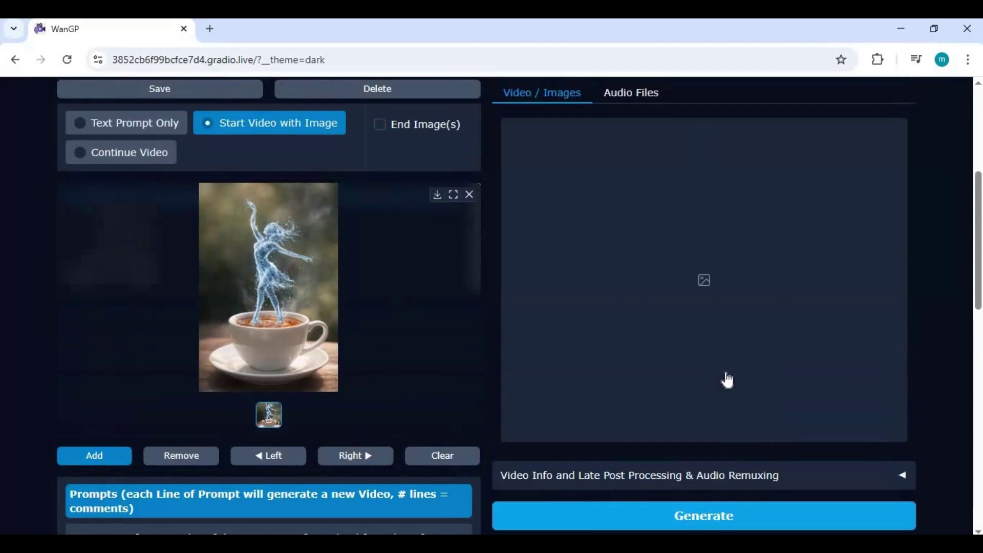
scroll(729, 379, "down", 1)
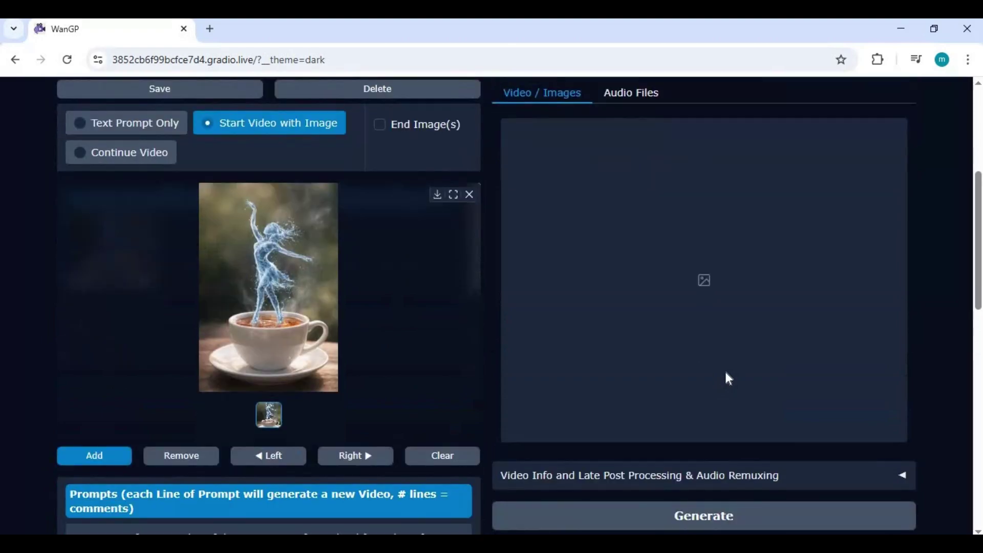